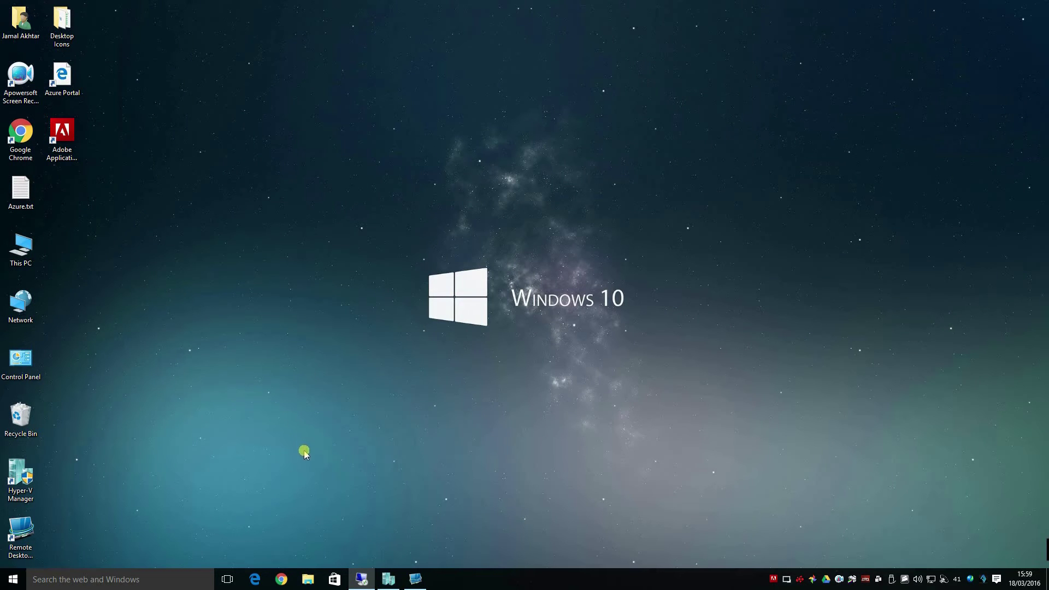
pyautogui.click(255, 581)
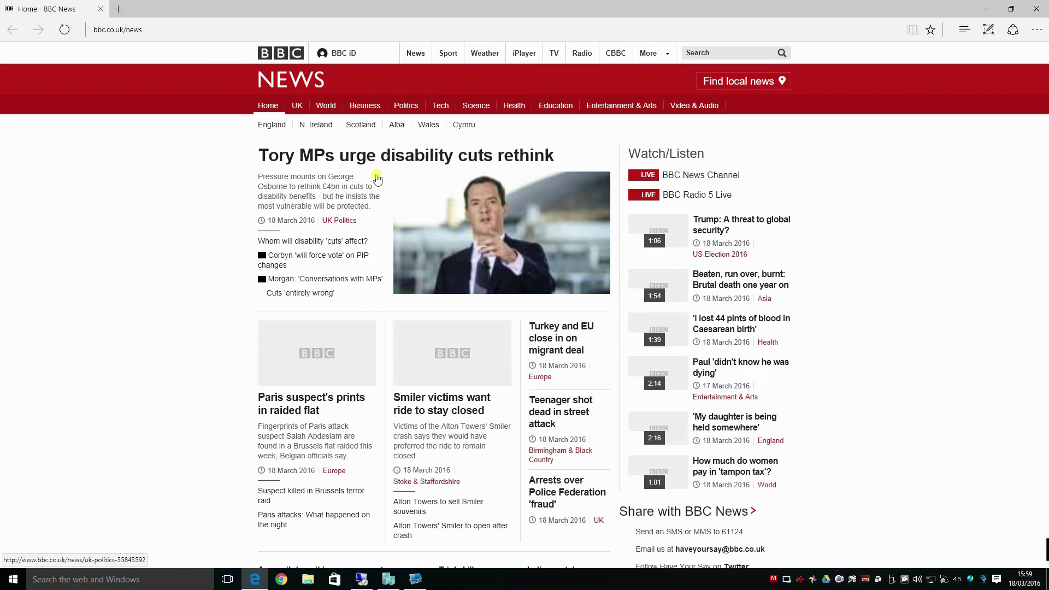
pyautogui.click(349, 28)
pyautogui.write('http')
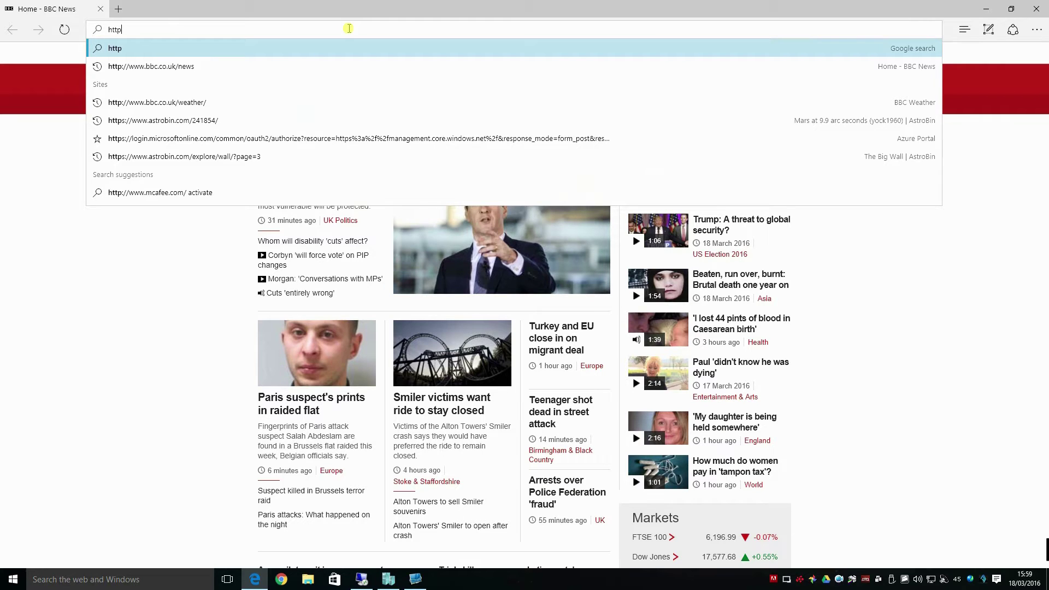
pyautogui.write('://')
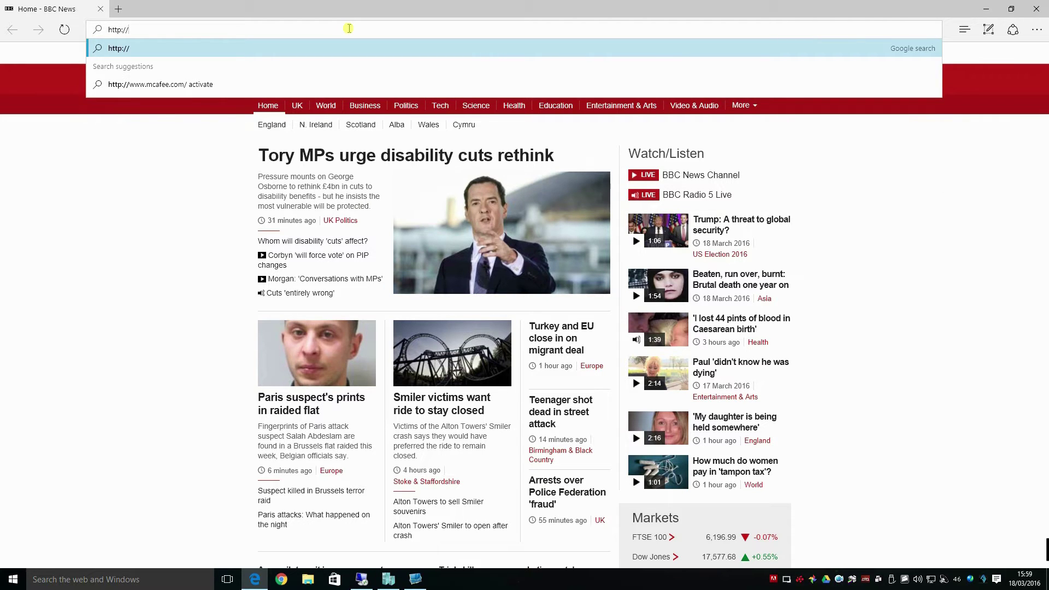
pyautogui.write('192.16')
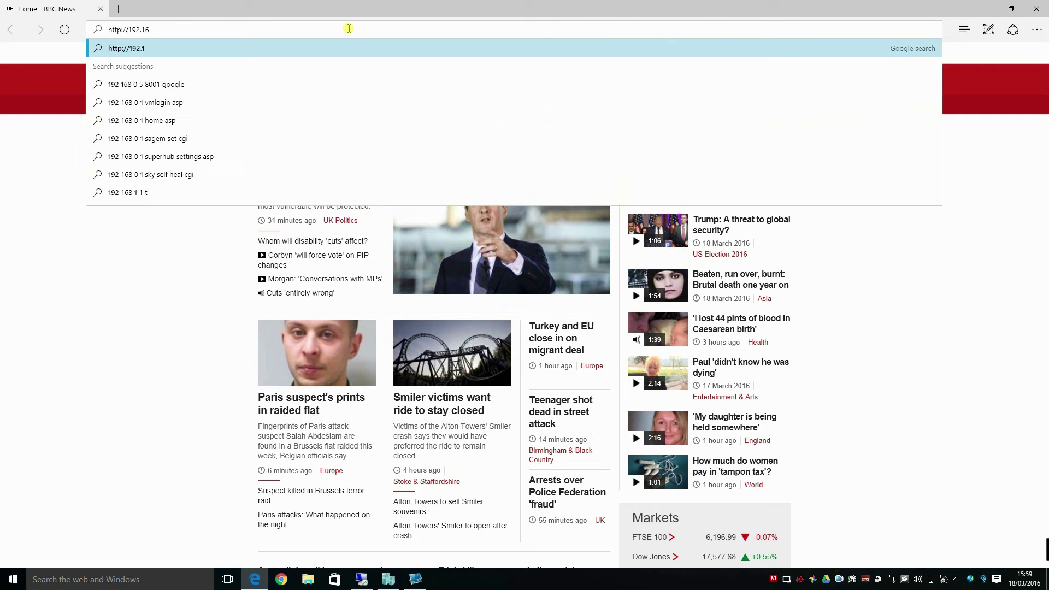
pyautogui.write('8.0.1')
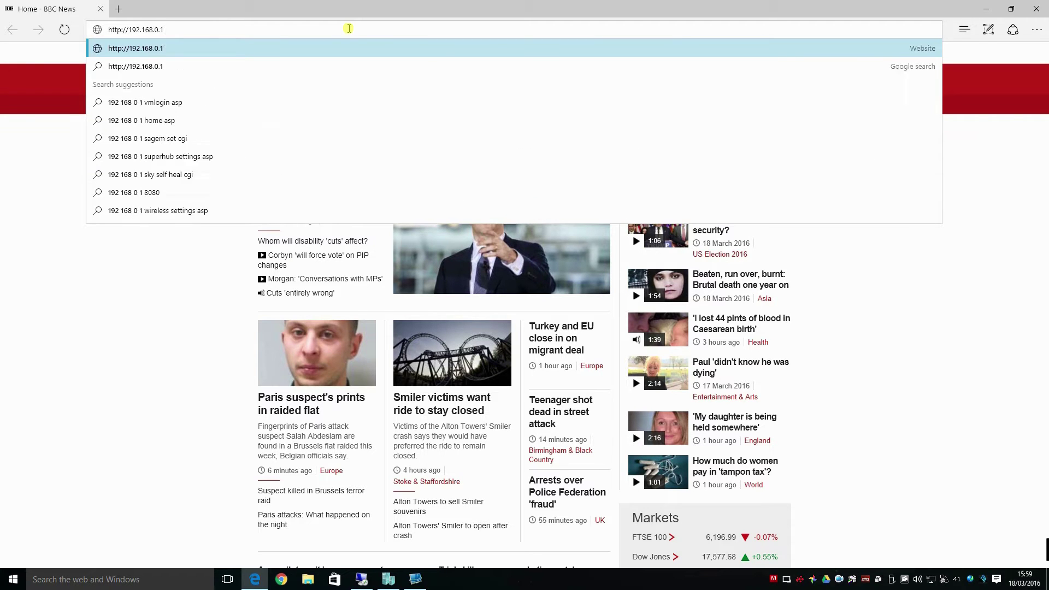
pyautogui.press('Return')
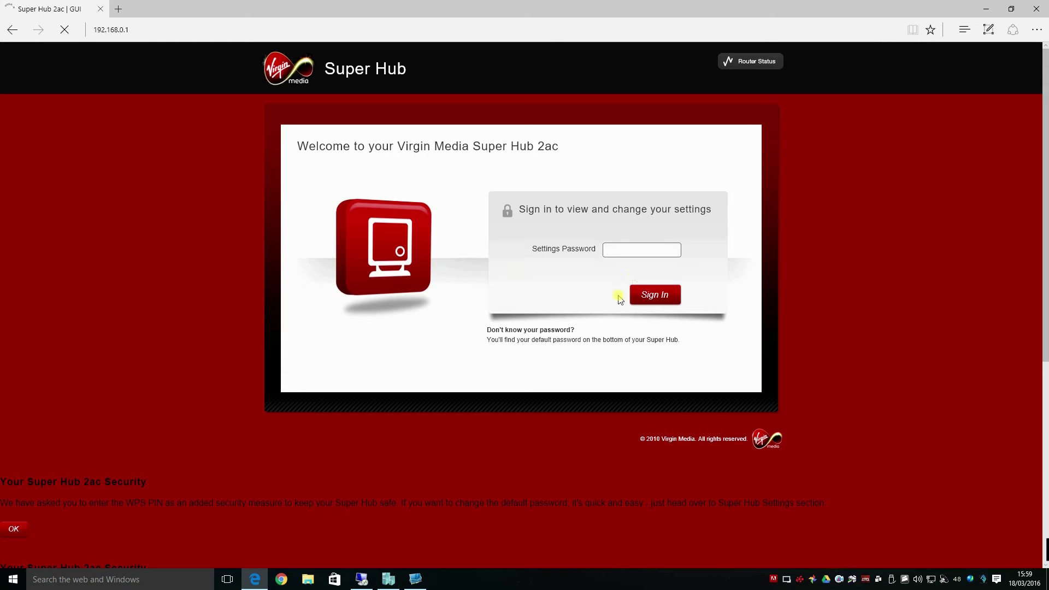
pyautogui.click(635, 249)
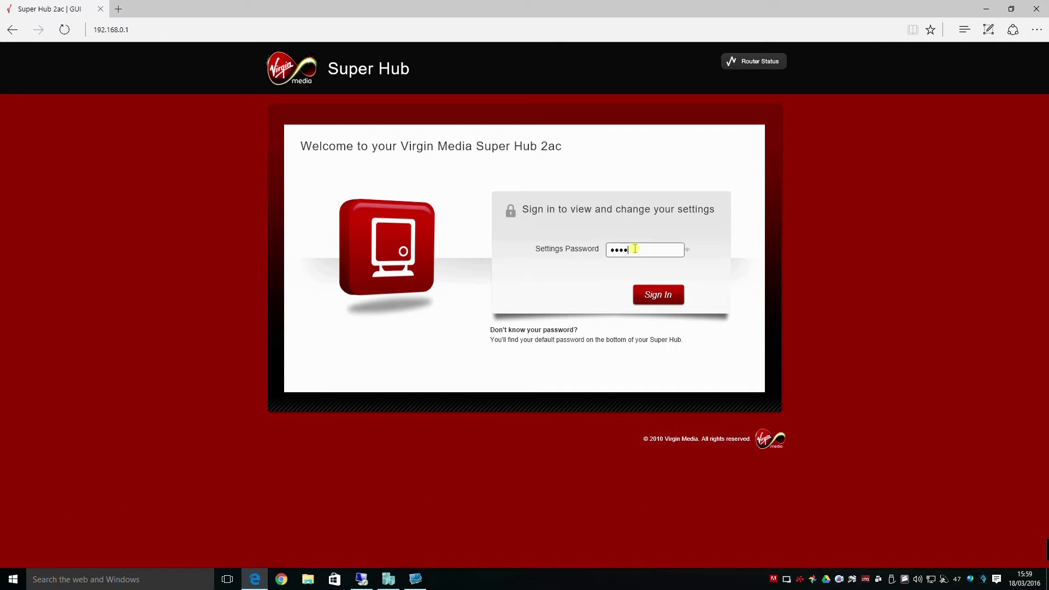
pyautogui.press('Return')
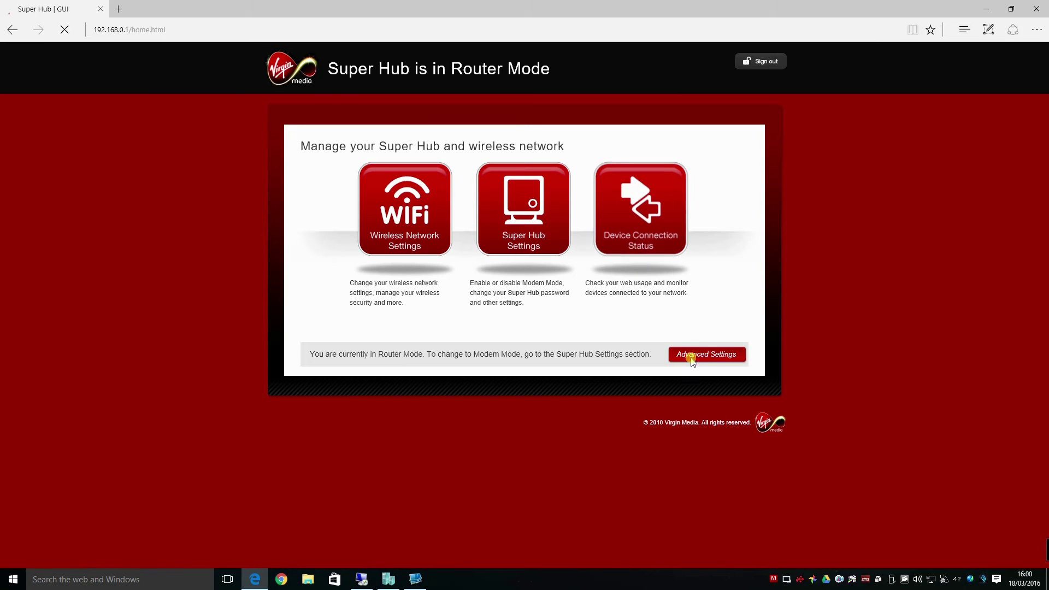
# Confirm IPSec Pass-Through is enabled on the Advanced Settings firewall page
pyautogui.click(692, 355)
pyautogui.scroll(-4, 323, 291)
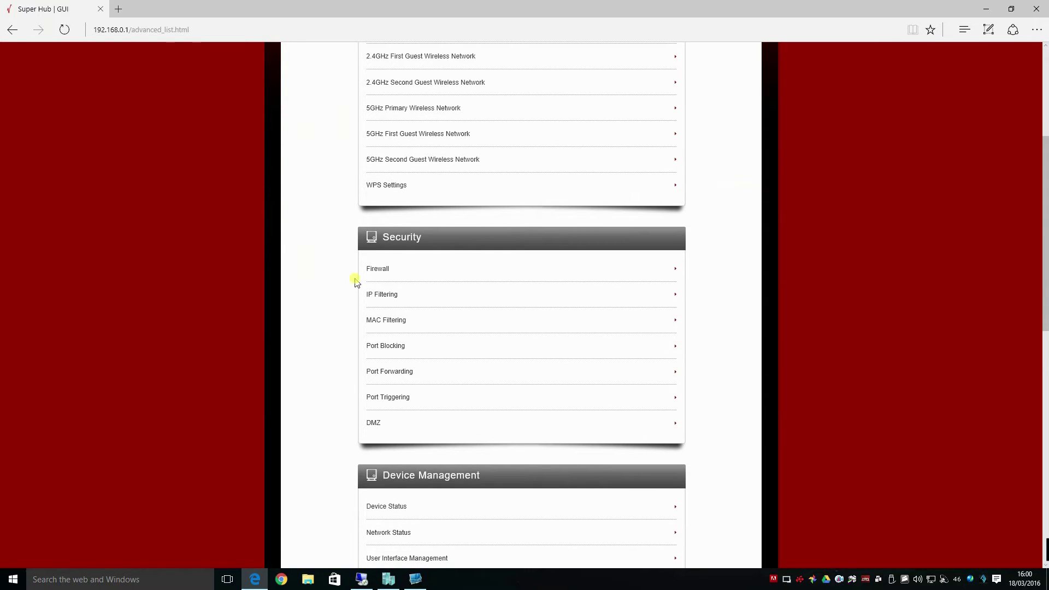
pyautogui.click(371, 270)
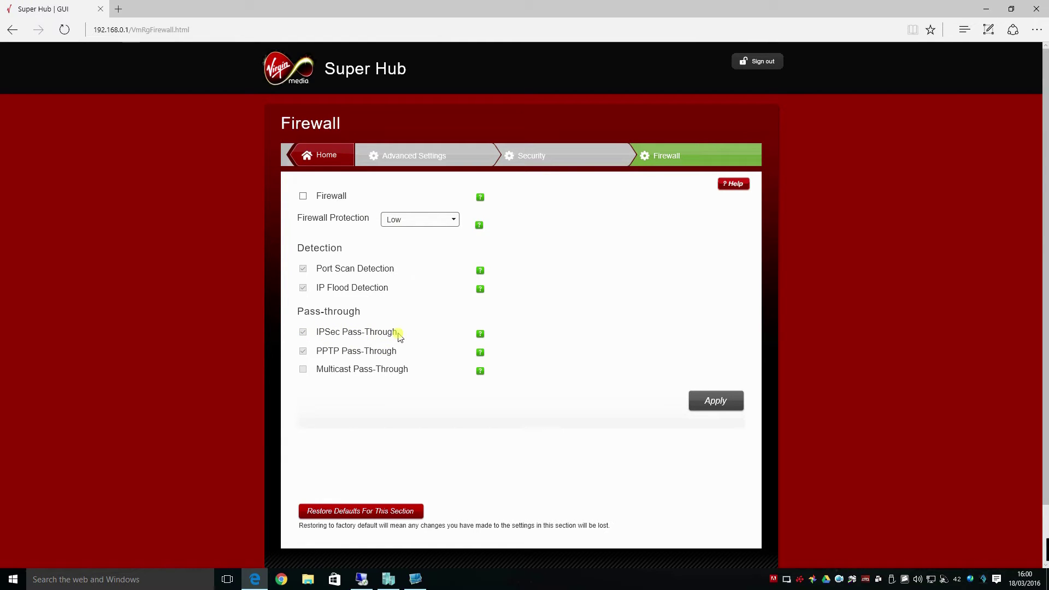
pyautogui.moveTo(398, 334); pyautogui.dragTo(317, 332)
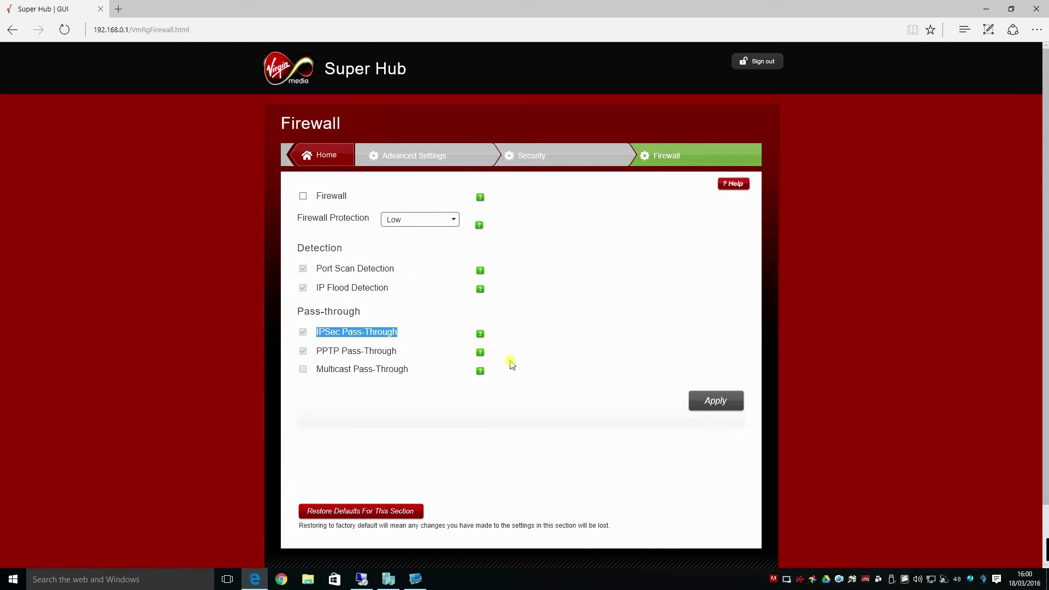
# Review the UDP 500 and 4500 port forwarding rules to 192.168.0.57, then sign out
pyautogui.click(530, 160)
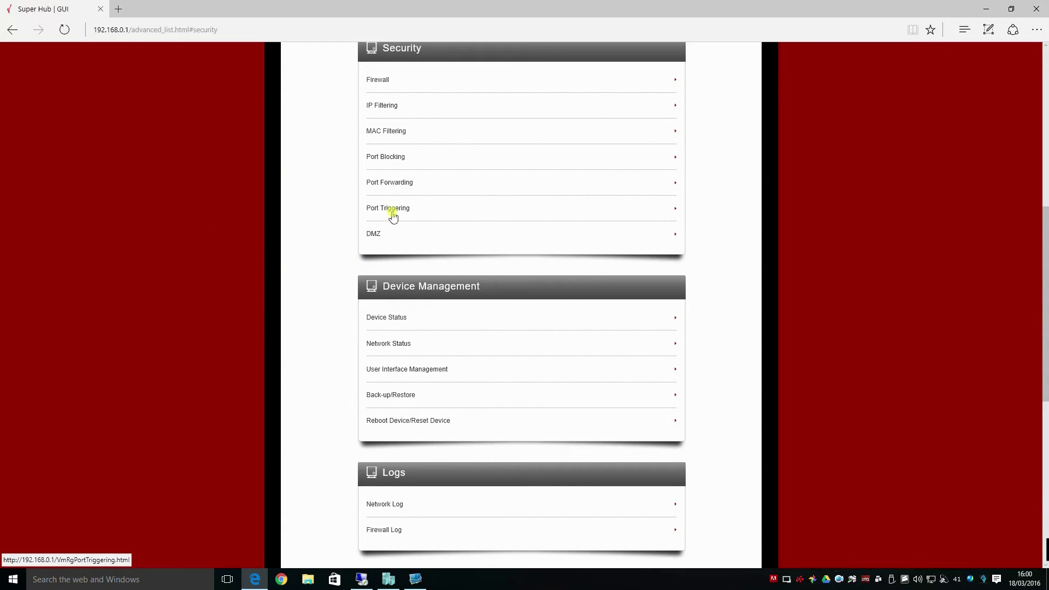
pyautogui.click(387, 182)
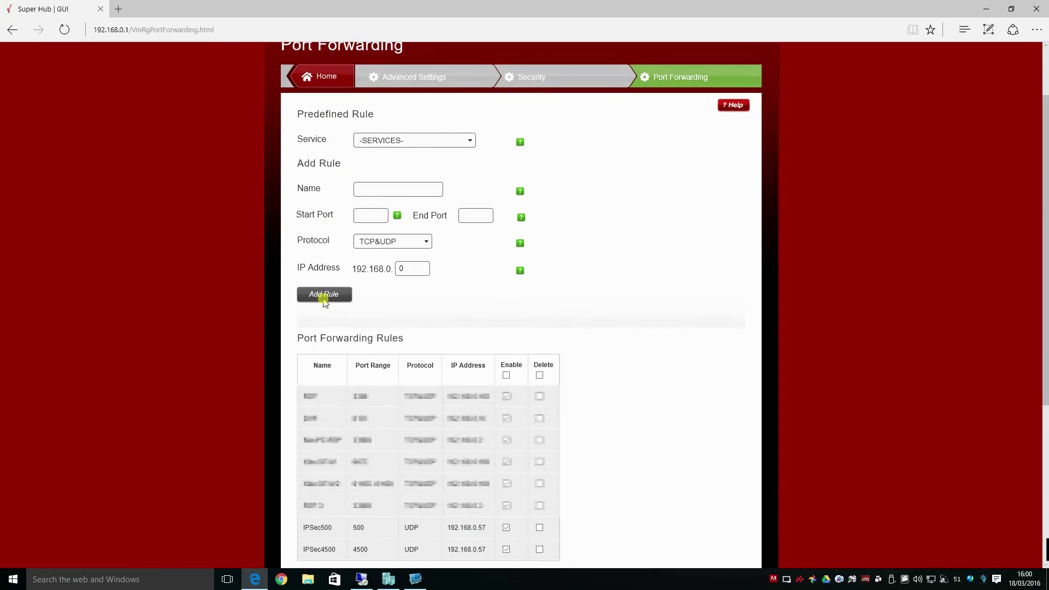
pyautogui.scroll(-4, 323, 300)
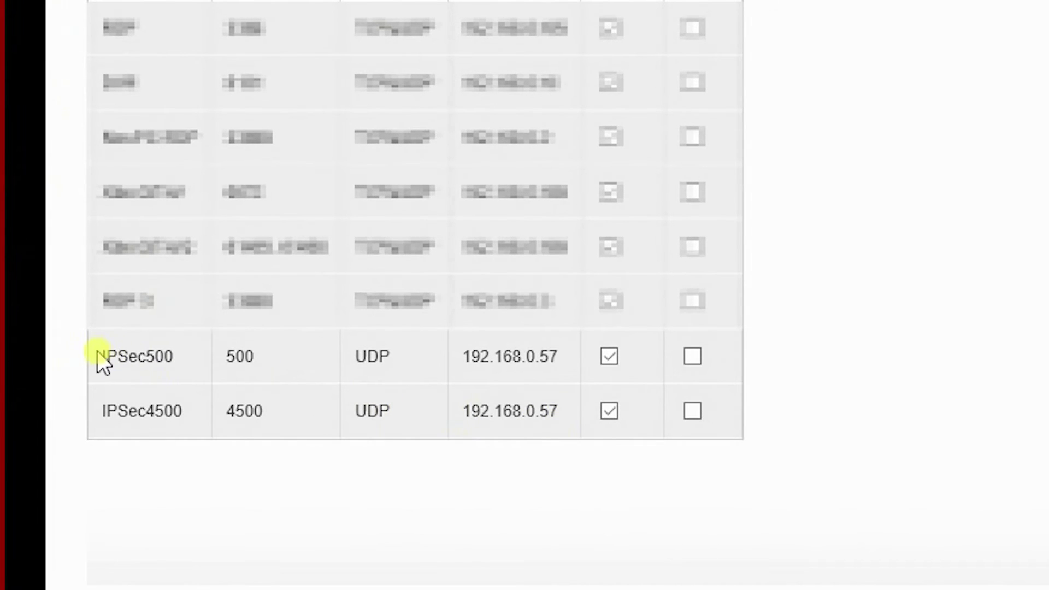
pyautogui.moveTo(98, 354); pyautogui.dragTo(570, 410)
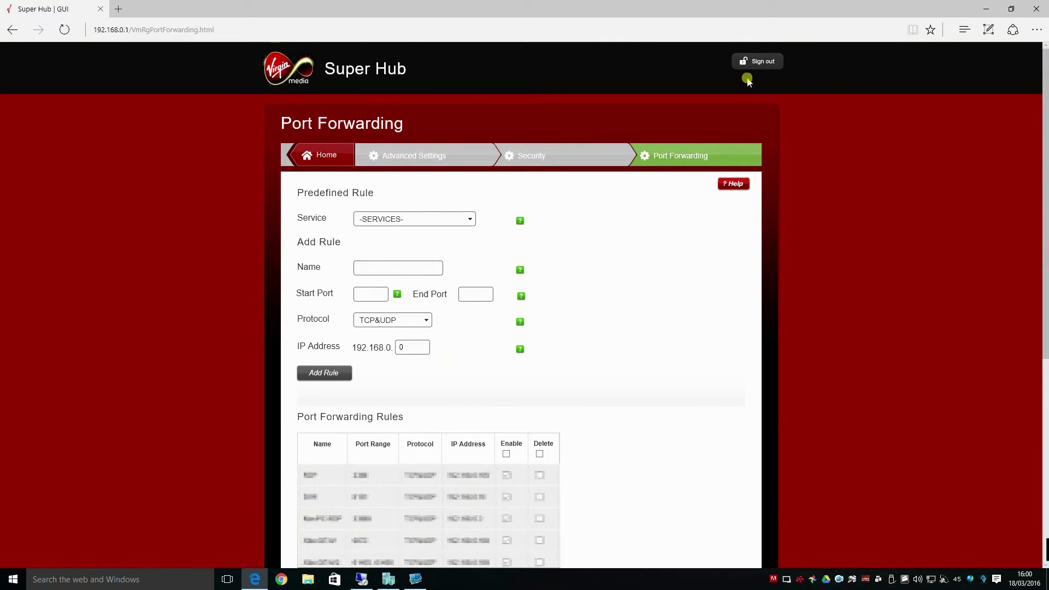
pyautogui.click(762, 63)
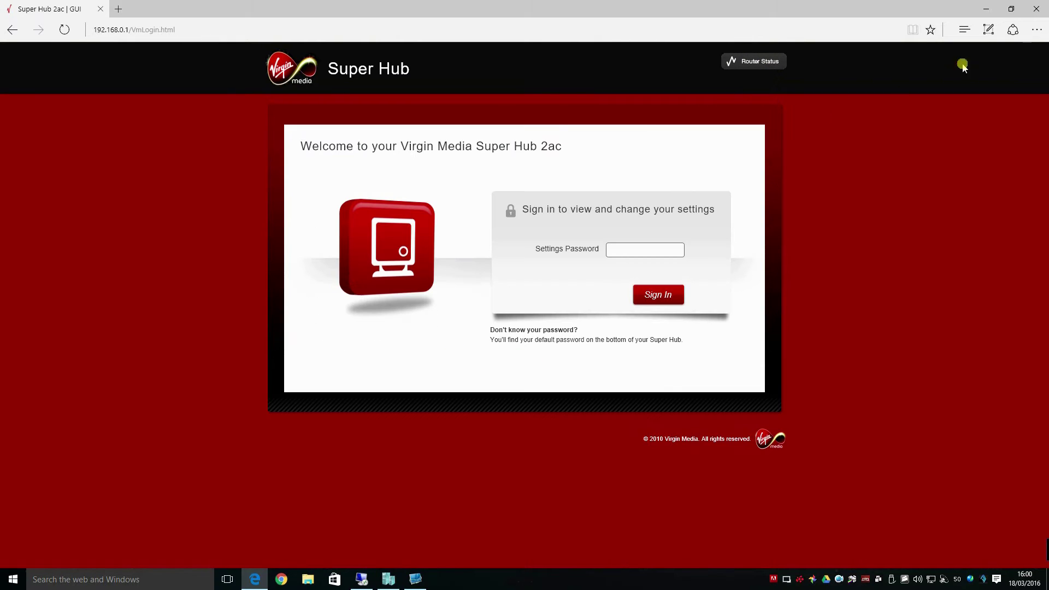
# Close the browser and open the remote server's Network Connections list
pyautogui.click(1037, 9)
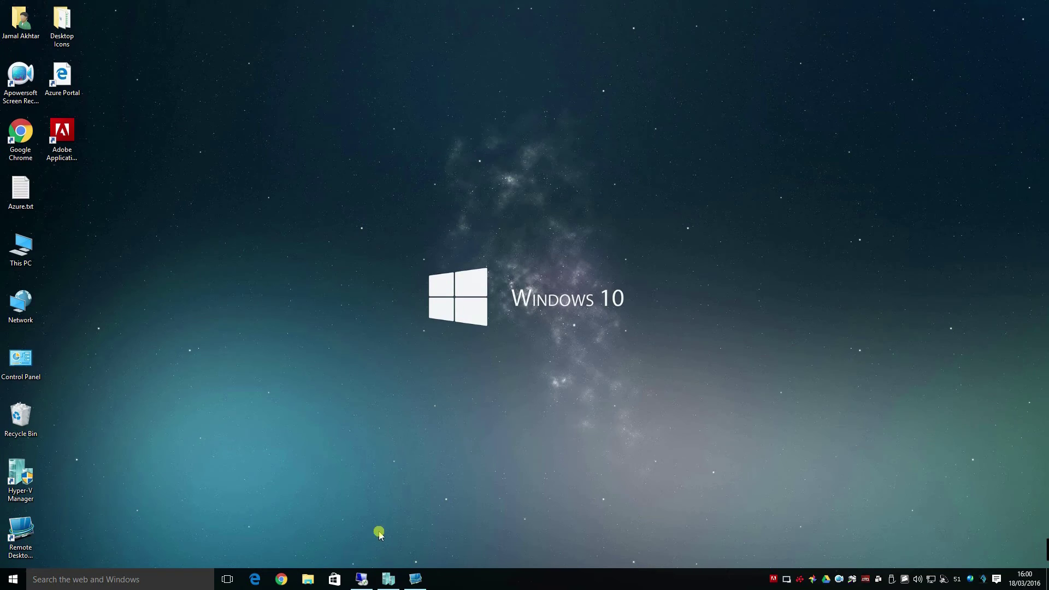
pyautogui.click(415, 578)
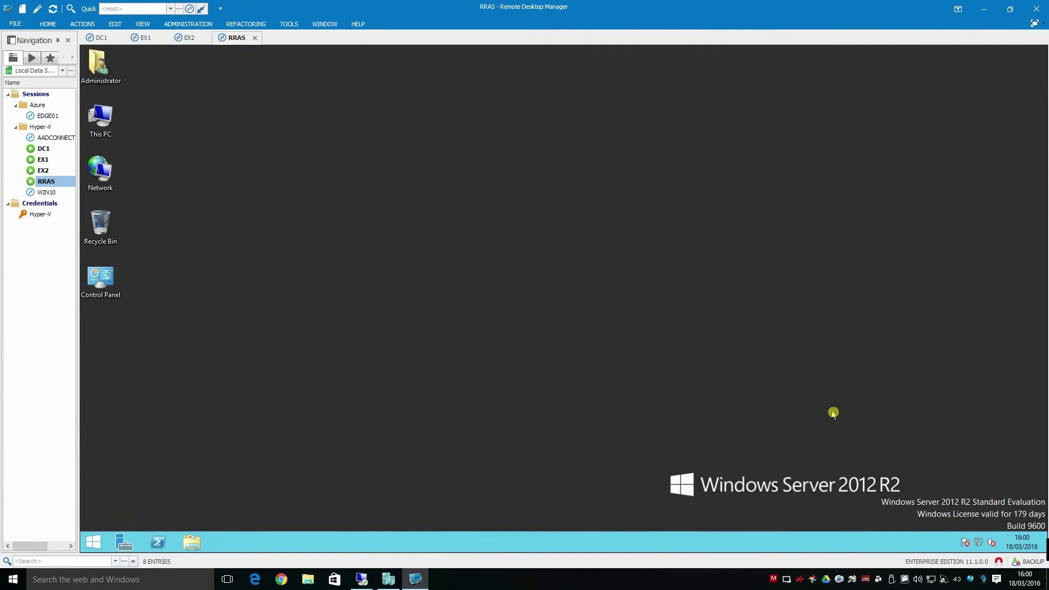
pyautogui.rightClick(977, 542)
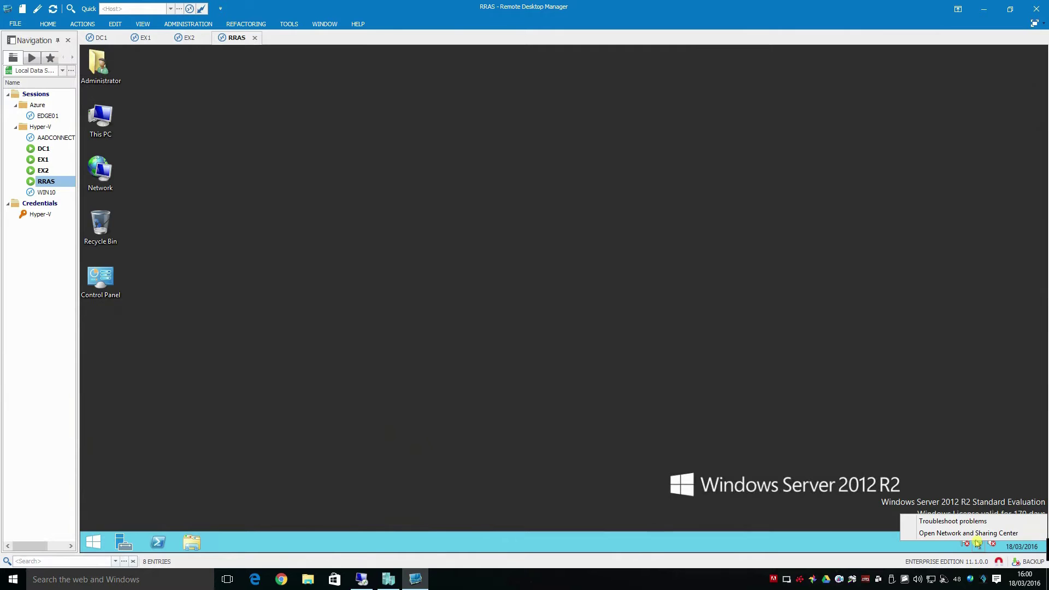
pyautogui.click(970, 533)
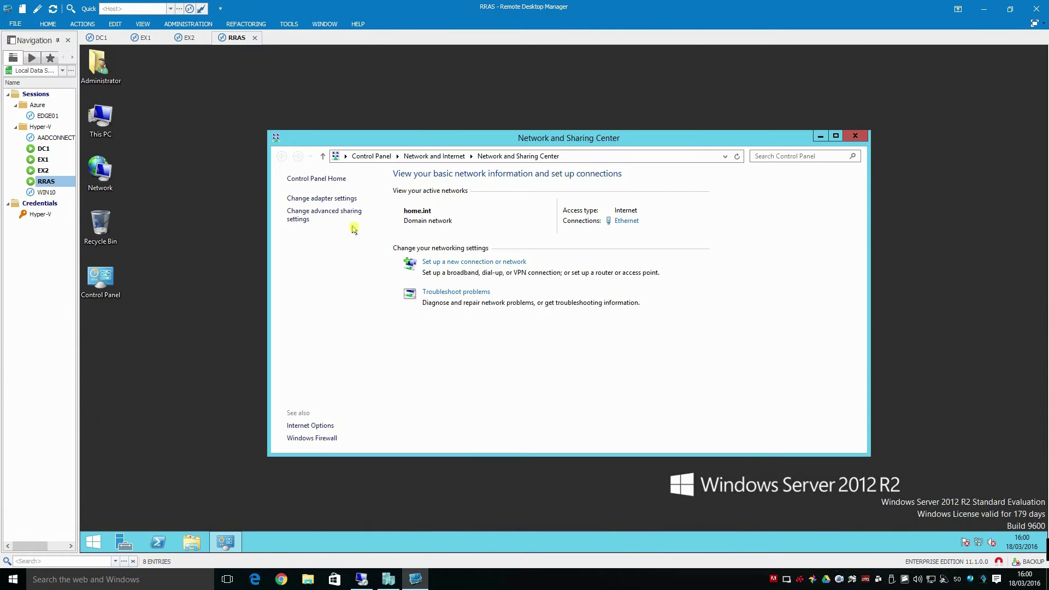
pyautogui.click(326, 199)
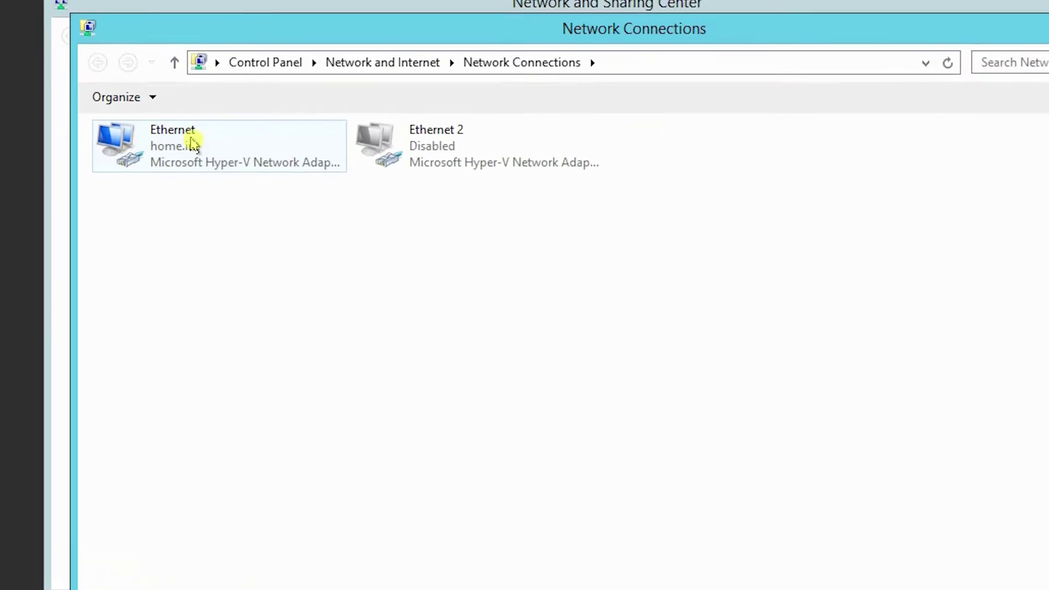
# Rename the Ethernet adapter to Internal
pyautogui.click(346, 213)
pyautogui.rightClick(346, 212)
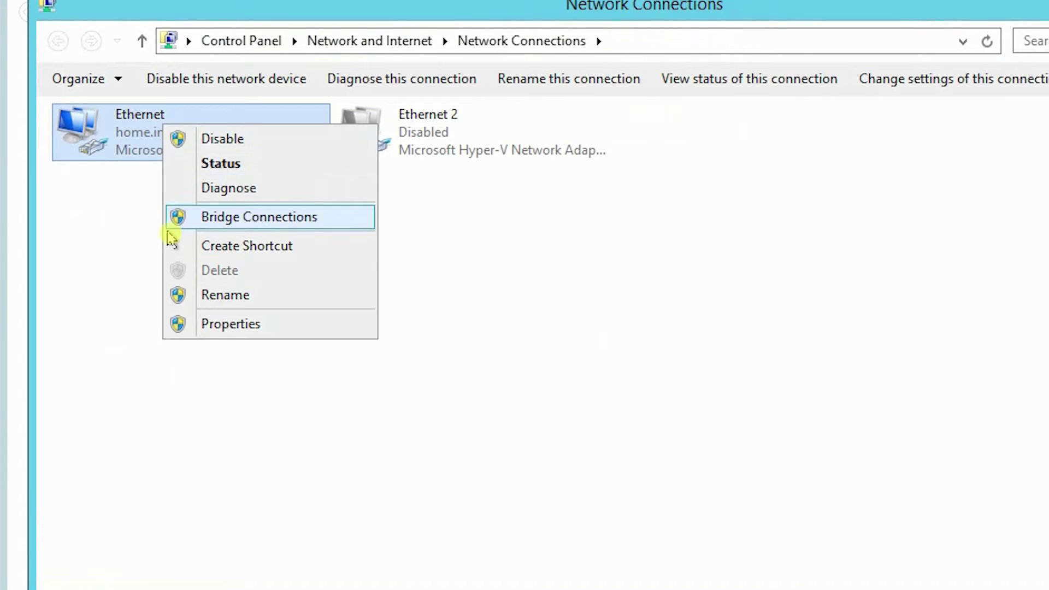
pyautogui.click(188, 293)
pyautogui.write('Internal')
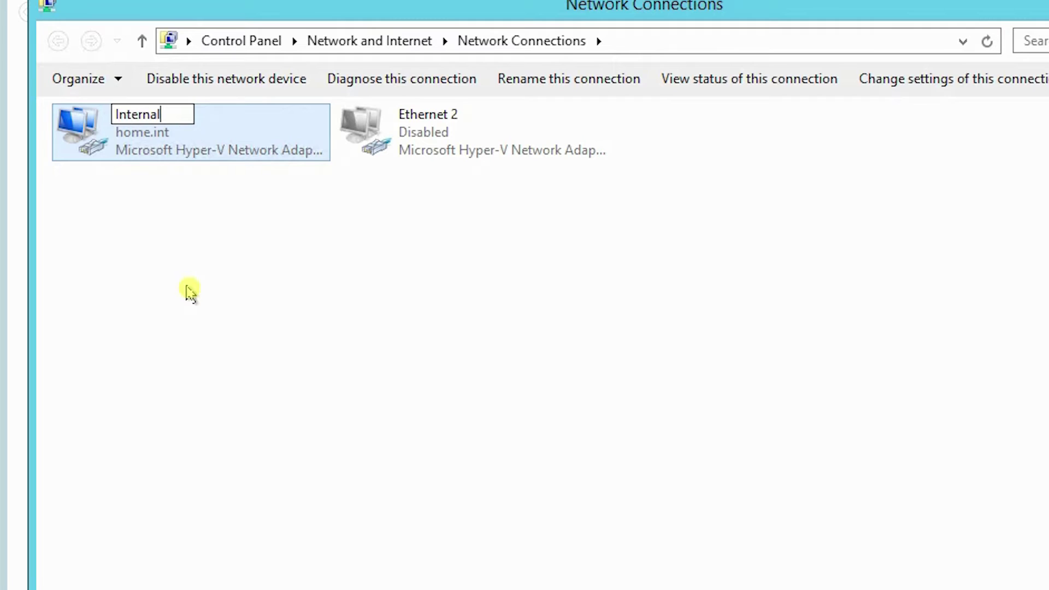
pyautogui.press('Return')
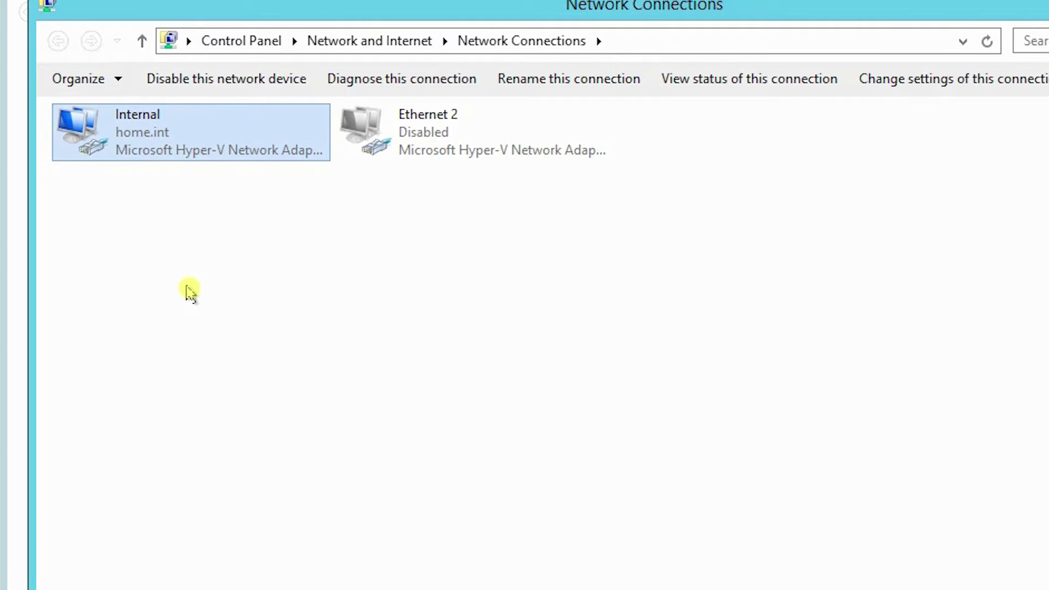
# Enable the disabled Ethernet 2 adapter
pyautogui.rightClick(422, 105)
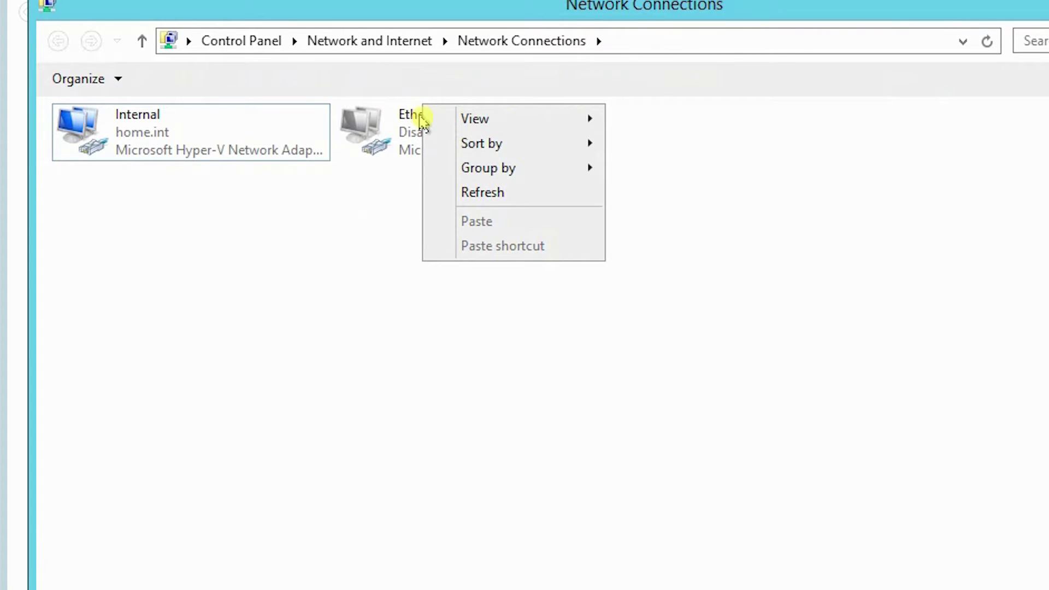
pyautogui.click(400, 122)
pyautogui.rightClick(400, 123)
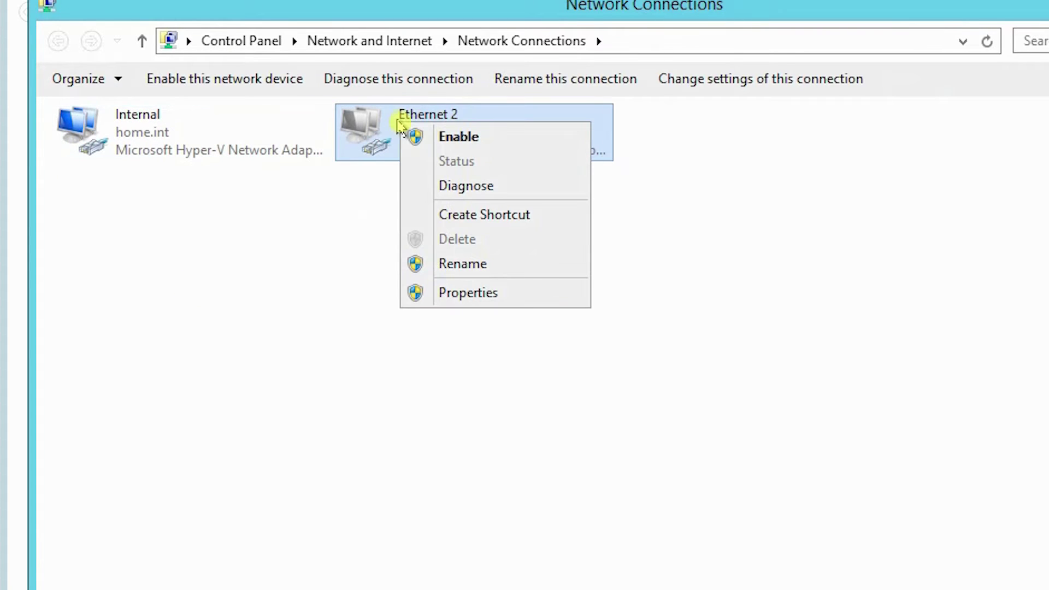
pyautogui.click(431, 138)
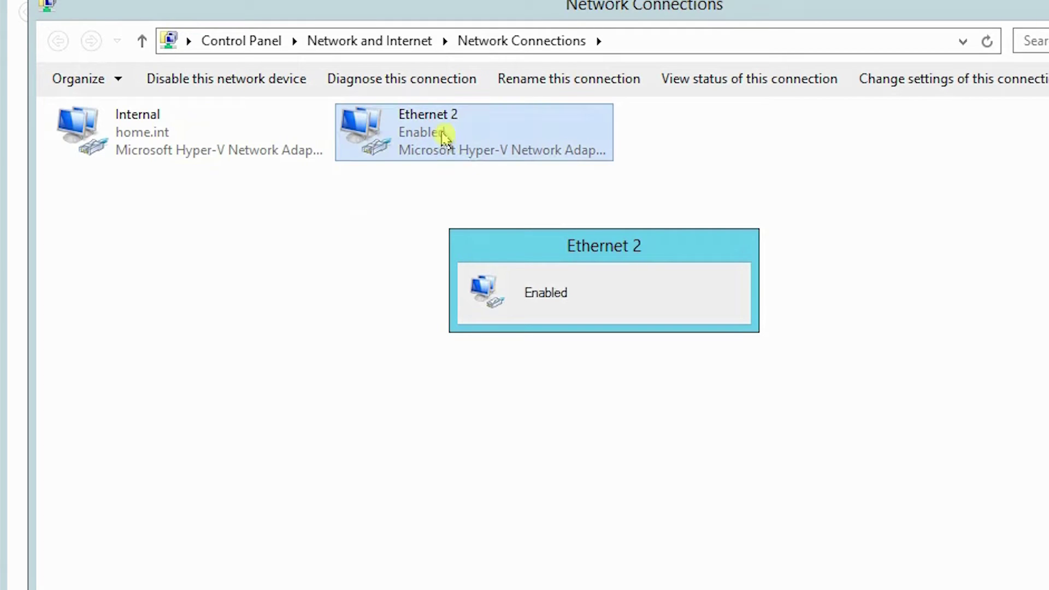
# Rename the Ethernet 2 adapter to External
pyautogui.rightClick(444, 136)
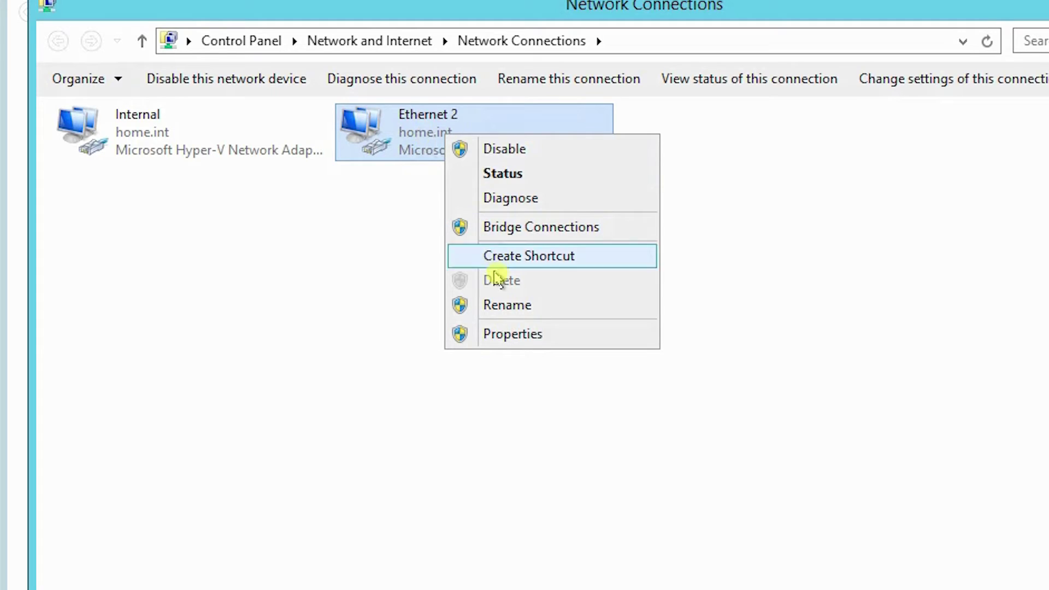
pyautogui.click(496, 305)
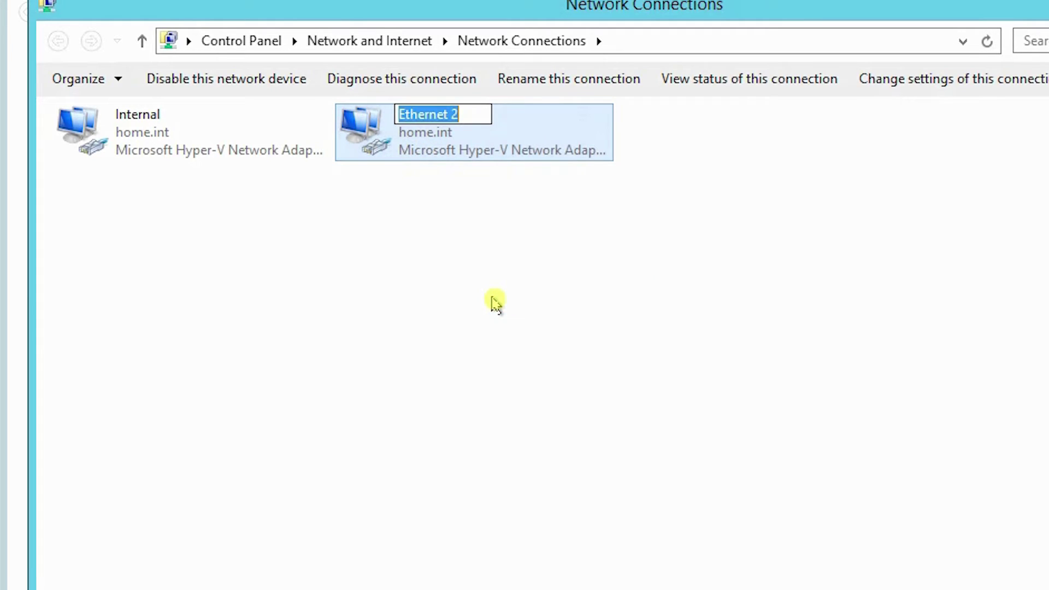
pyautogui.write('External')
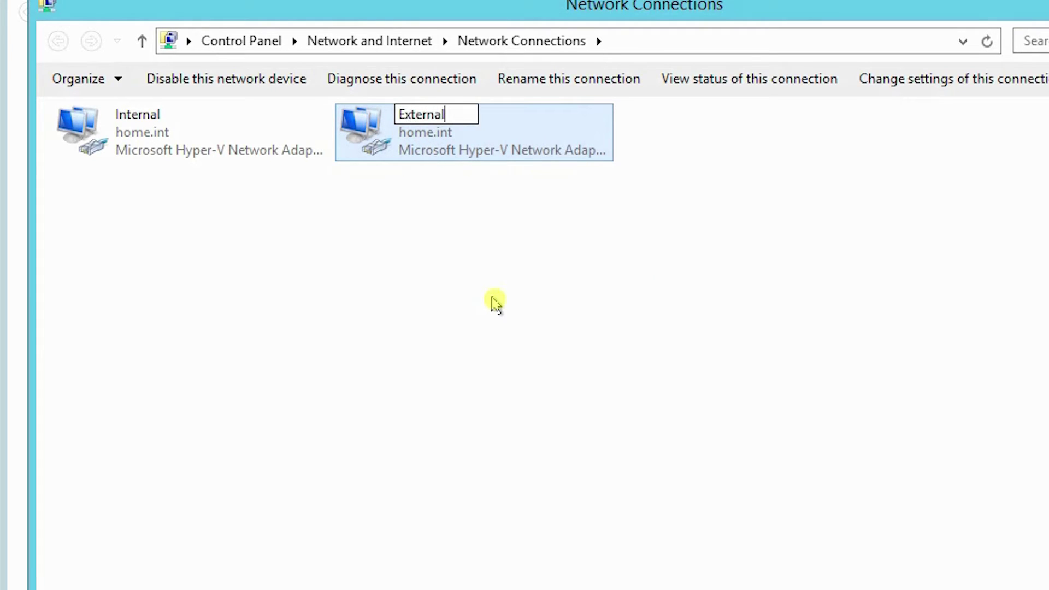
pyautogui.press('Return')
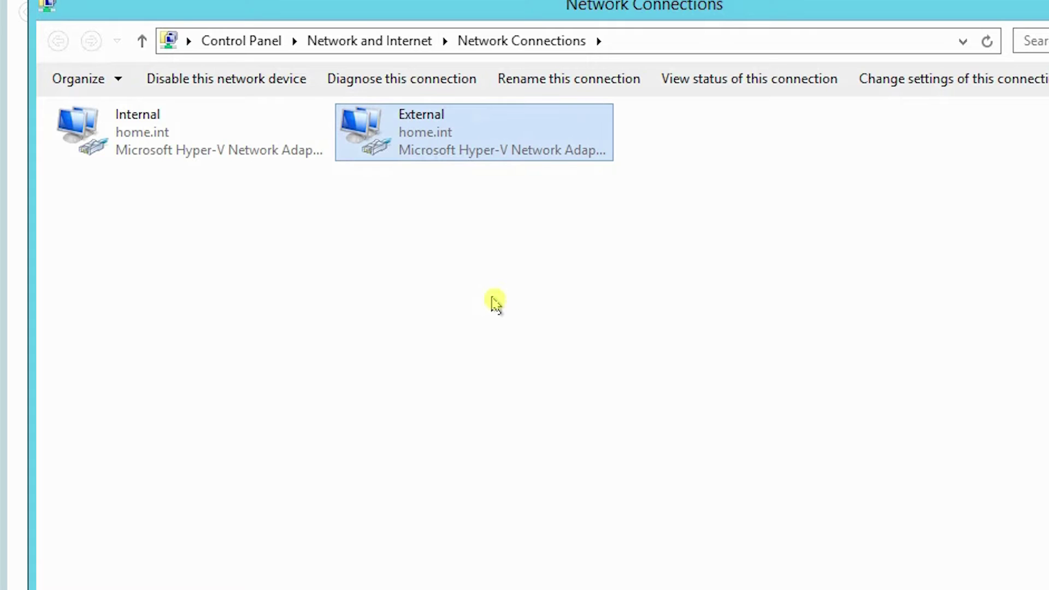
# Untick Internet Protocol Version 6 in the Internal connection's properties
pyautogui.click(151, 133)
pyautogui.rightClick(151, 132)
pyautogui.click(213, 328)
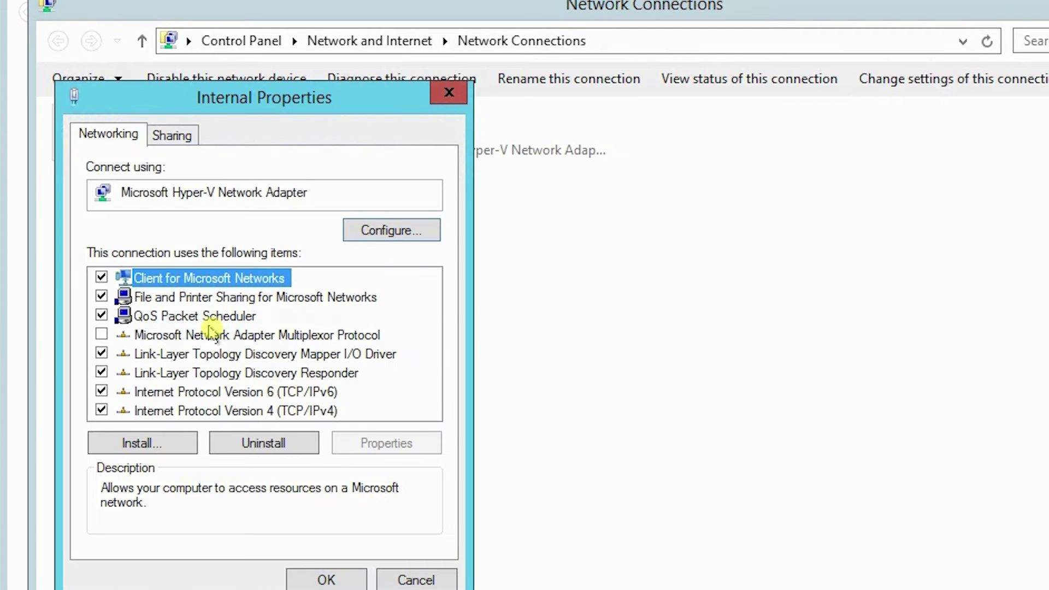
pyautogui.click(226, 395)
pyautogui.click(101, 391)
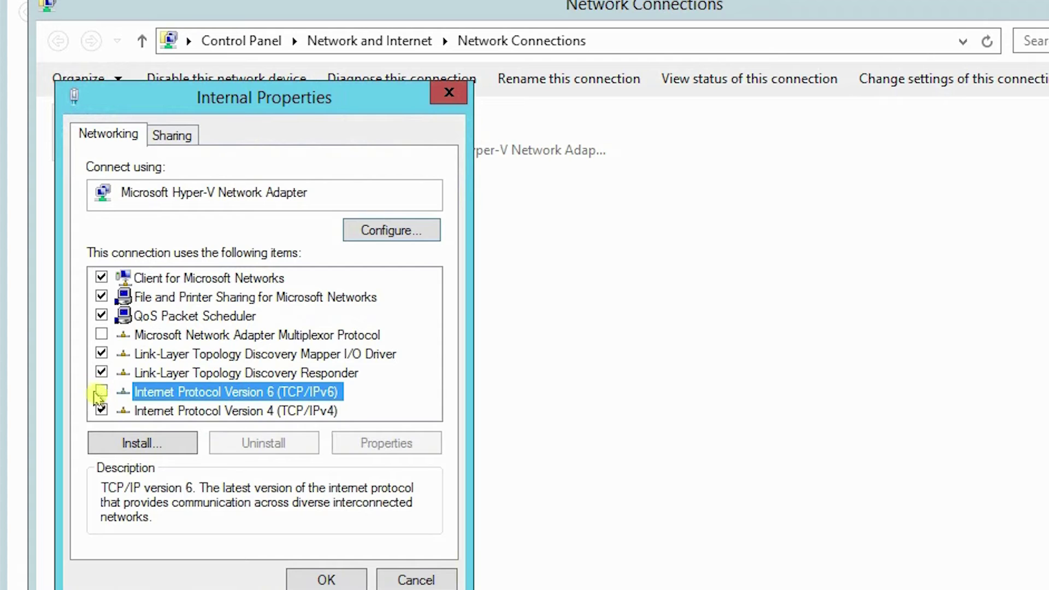
# Clear the Internal adapter's IPv4 default gateway and apply the settings
pyautogui.click(216, 411)
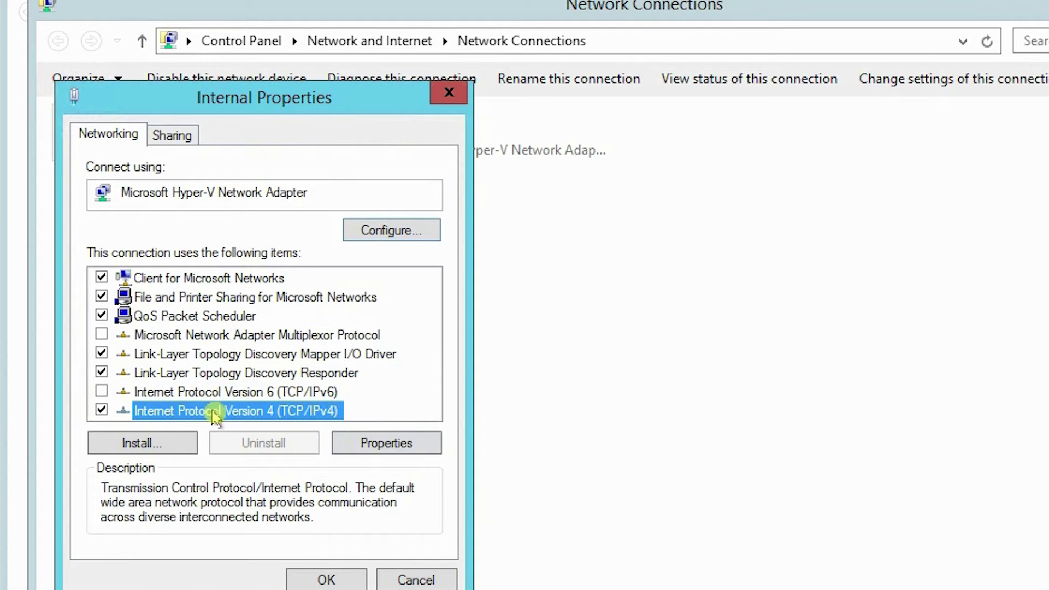
pyautogui.click(360, 443)
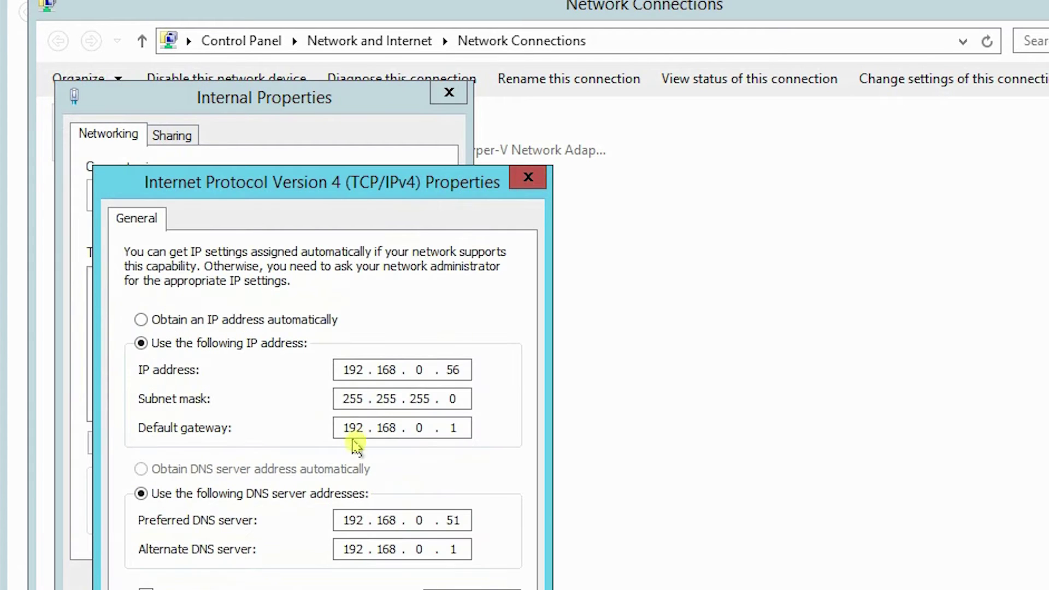
pyautogui.click(459, 425)
pyautogui.press('BackSpace')
pyautogui.press('BackSpace')
pyautogui.press('BackSpace')
pyautogui.press('BackSpace')
pyautogui.press('BackSpace')
pyautogui.press('BackSpace')
pyautogui.press('BackSpace')
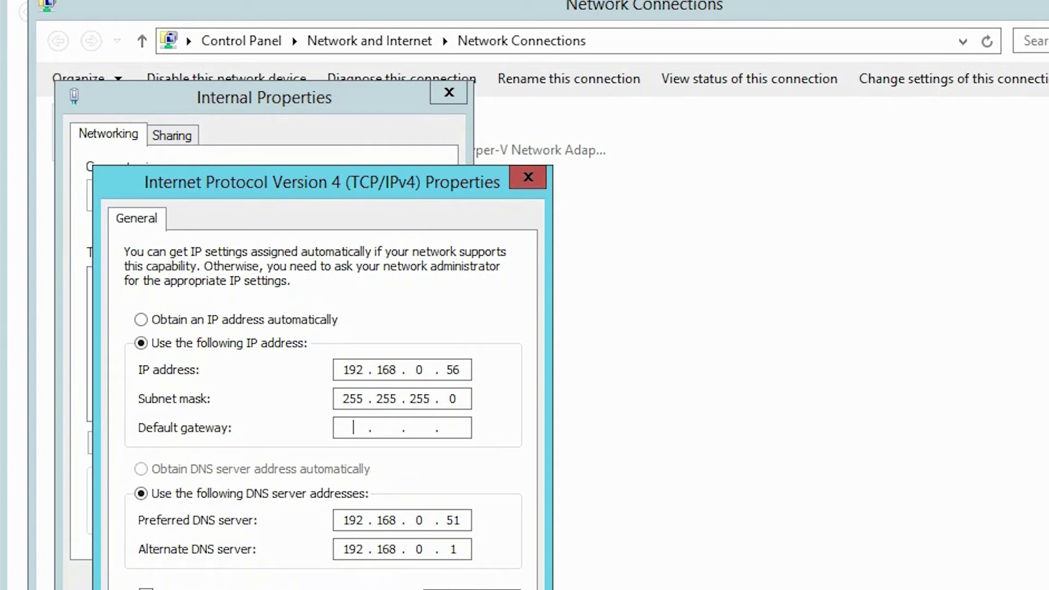
pyautogui.press('Return')
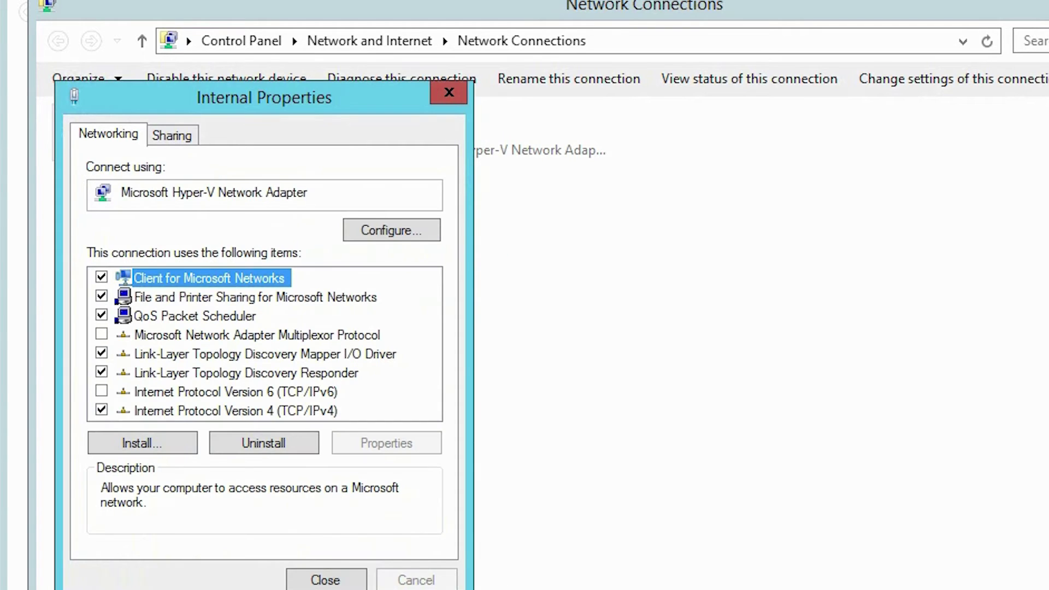
# Untick every External connection item except IPv4, including IPv6 and file sharing
pyautogui.click(339, 579)
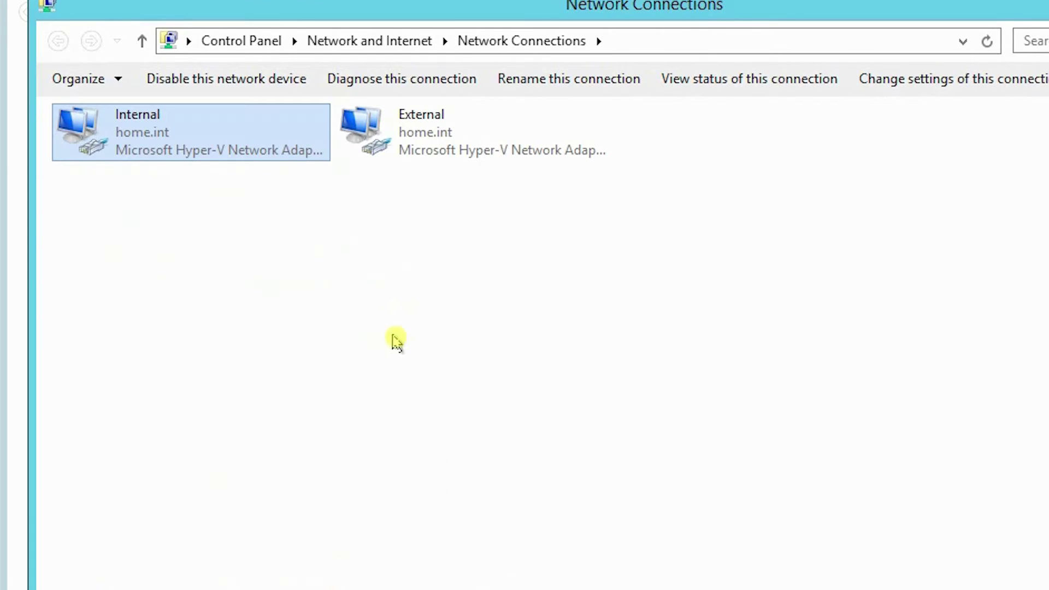
pyautogui.rightClick(414, 148)
pyautogui.click(450, 330)
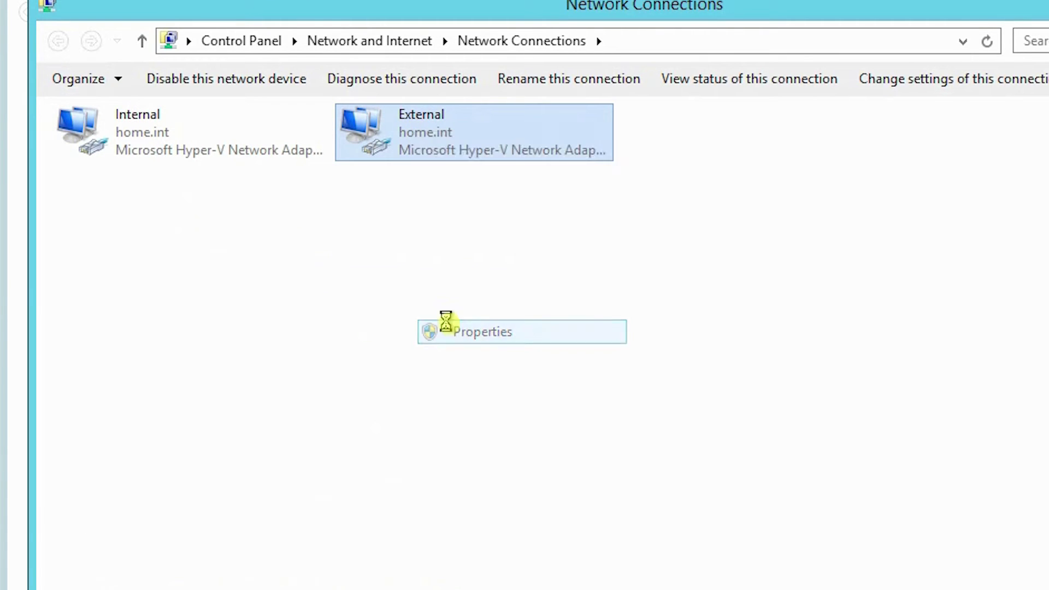
pyautogui.click(101, 277)
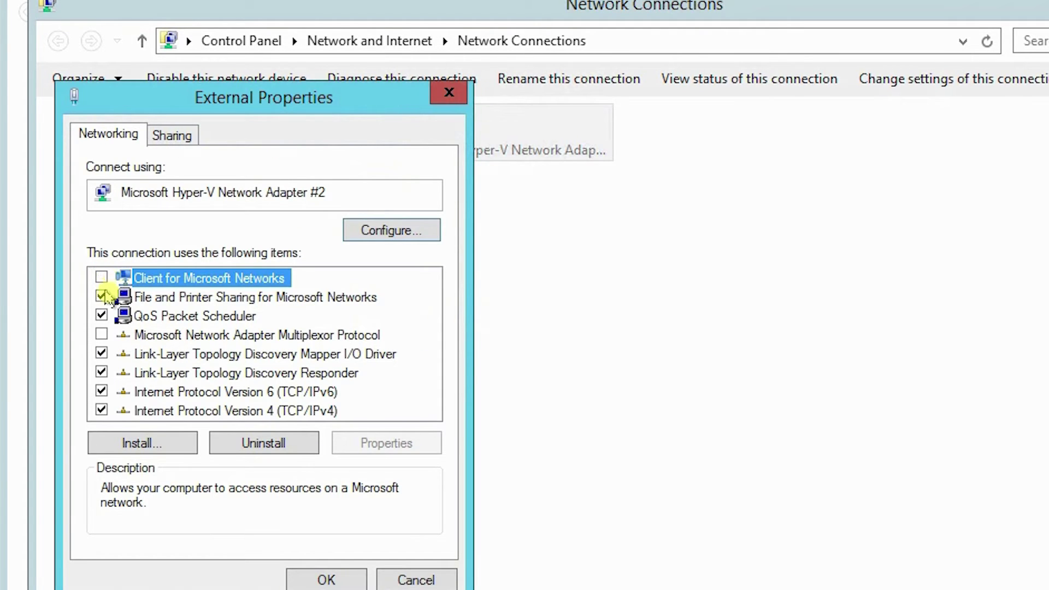
pyautogui.click(101, 296)
pyautogui.click(101, 316)
pyautogui.click(101, 353)
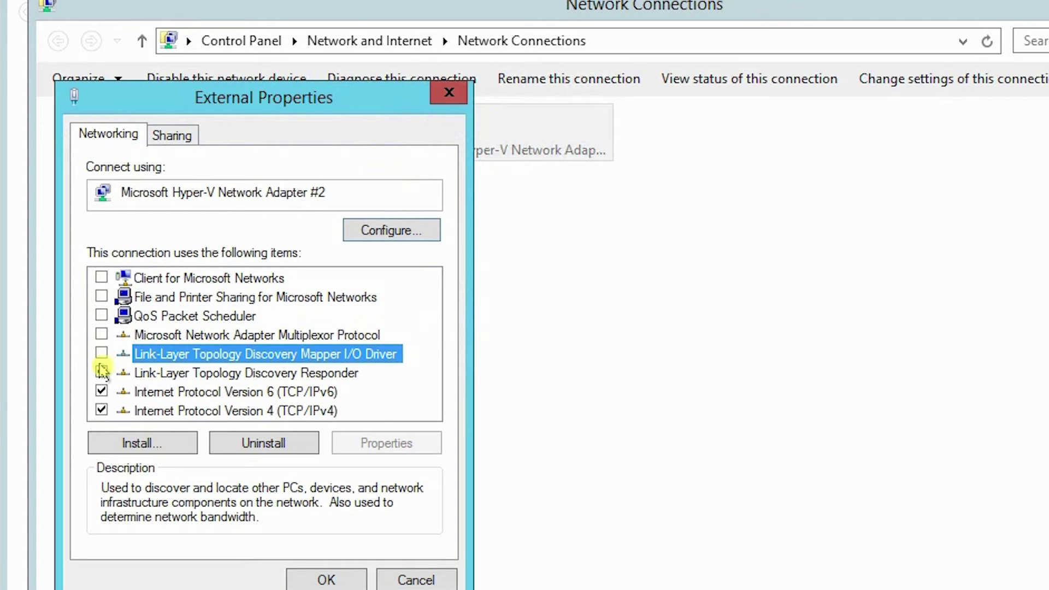
pyautogui.click(101, 371)
pyautogui.click(101, 391)
# Give External static IPv4 address 192.168.0.57 with default gateway 192.168.0.1
pyautogui.click(155, 410)
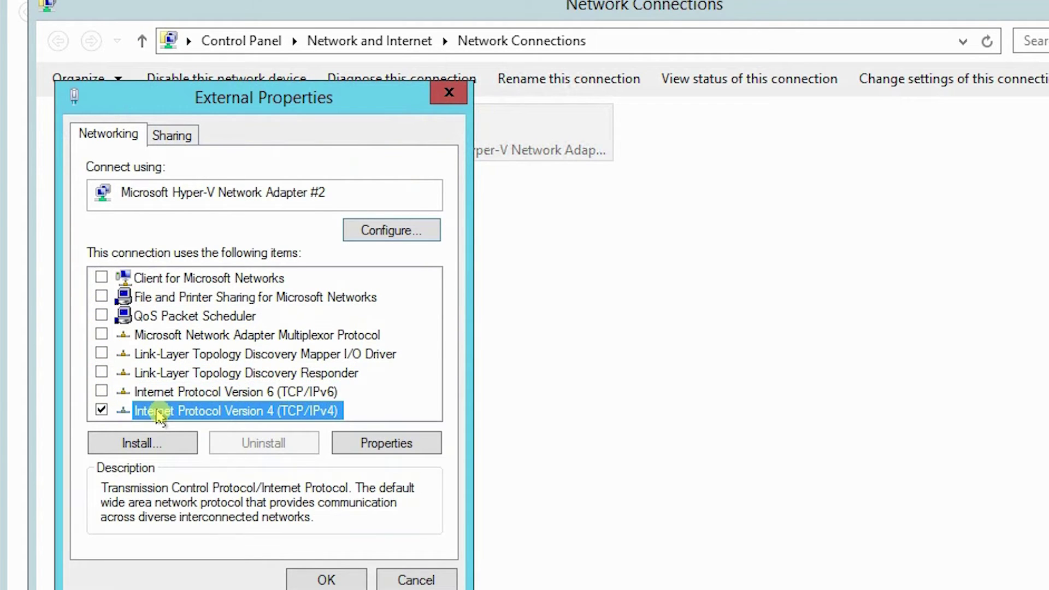
pyautogui.click(388, 446)
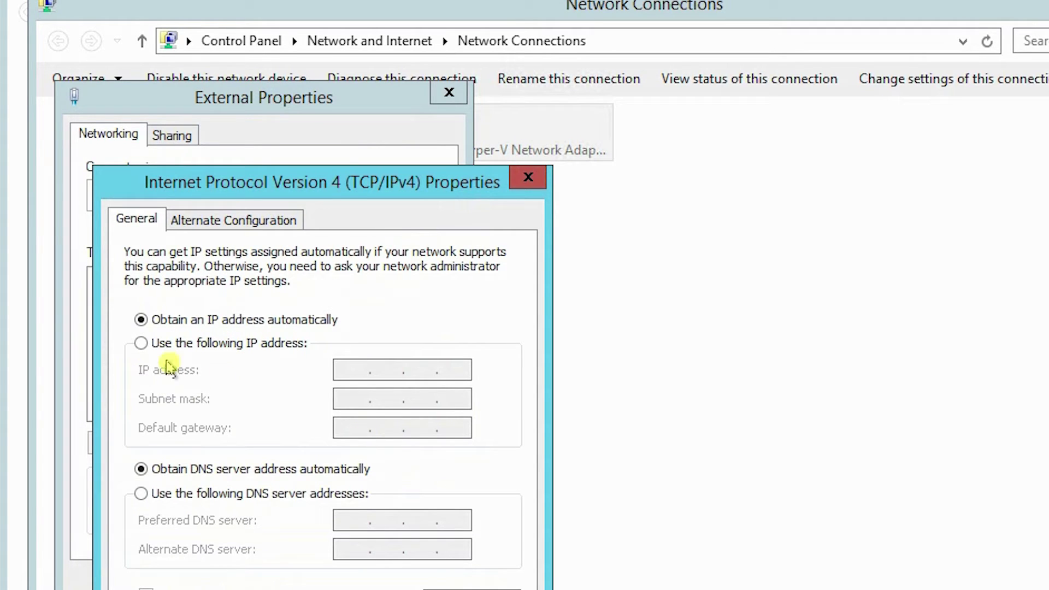
pyautogui.click(140, 342)
pyautogui.click(334, 373)
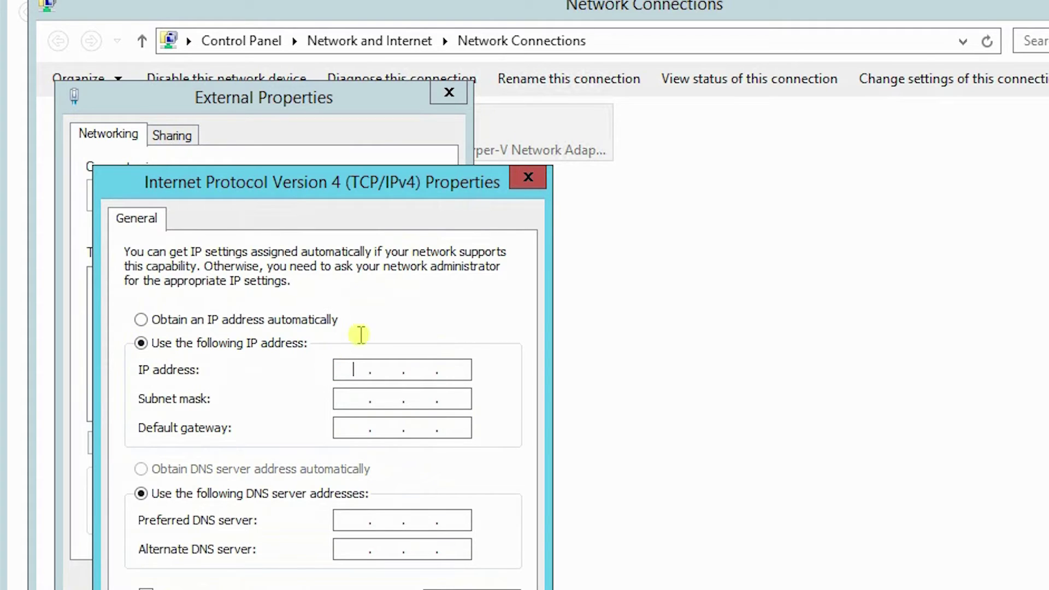
pyautogui.write('192.168.')
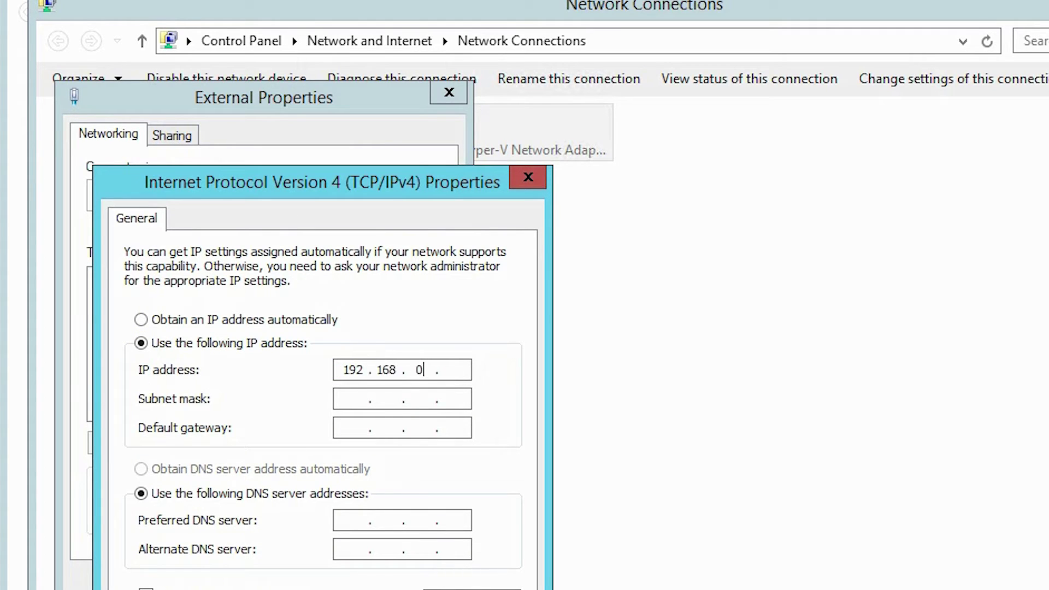
pyautogui.write('0.57')
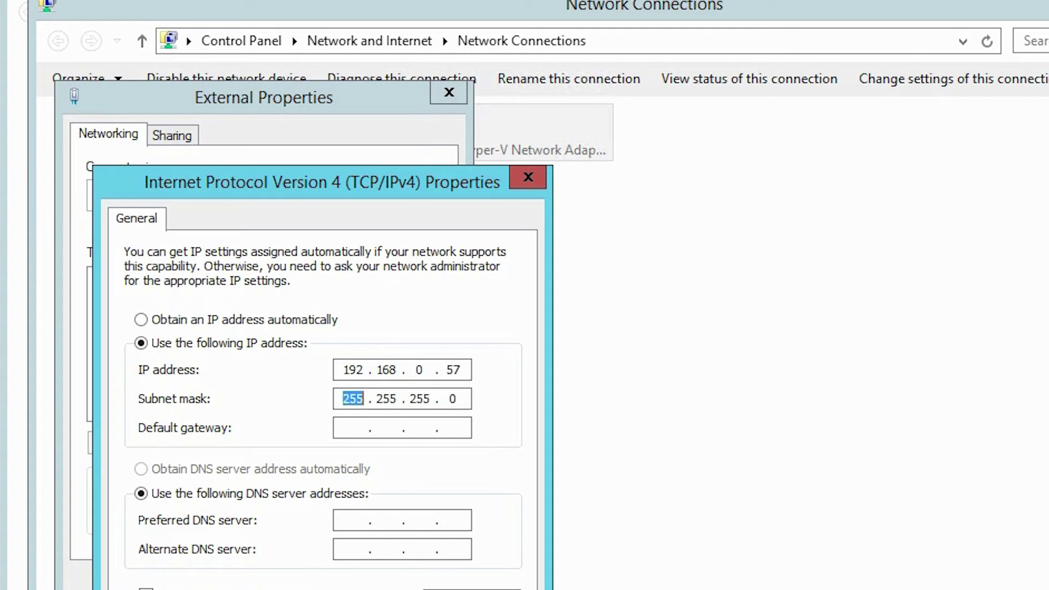
pyautogui.click(353, 428)
pyautogui.write('192.168.0.')
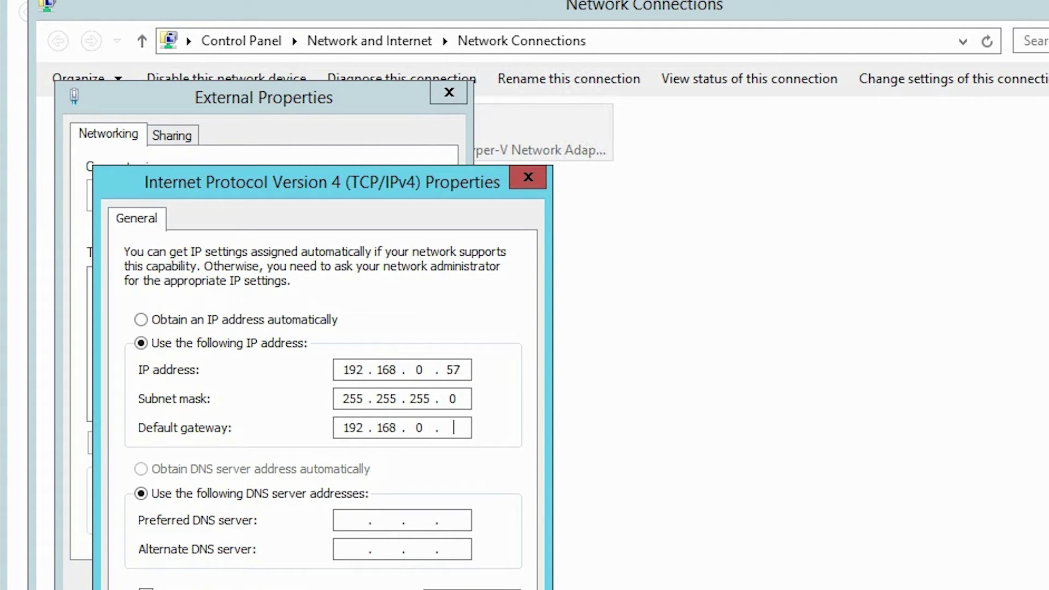
pyautogui.write('1')
# Set External's DNS servers to 192.168.0.51 and 192.168.0.1 and apply
pyautogui.press('Tab')
pyautogui.press('Tab')
pyautogui.write('192.168.0.51')
pyautogui.press('Tab')
pyautogui.write('192 . 168 . 0 . 1')
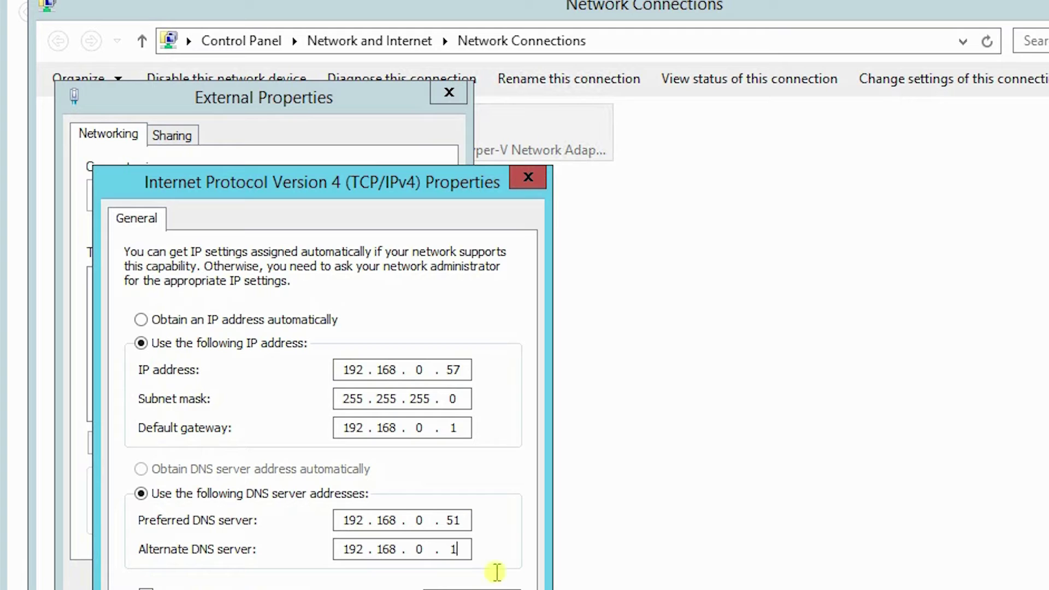
pyautogui.press('Return')
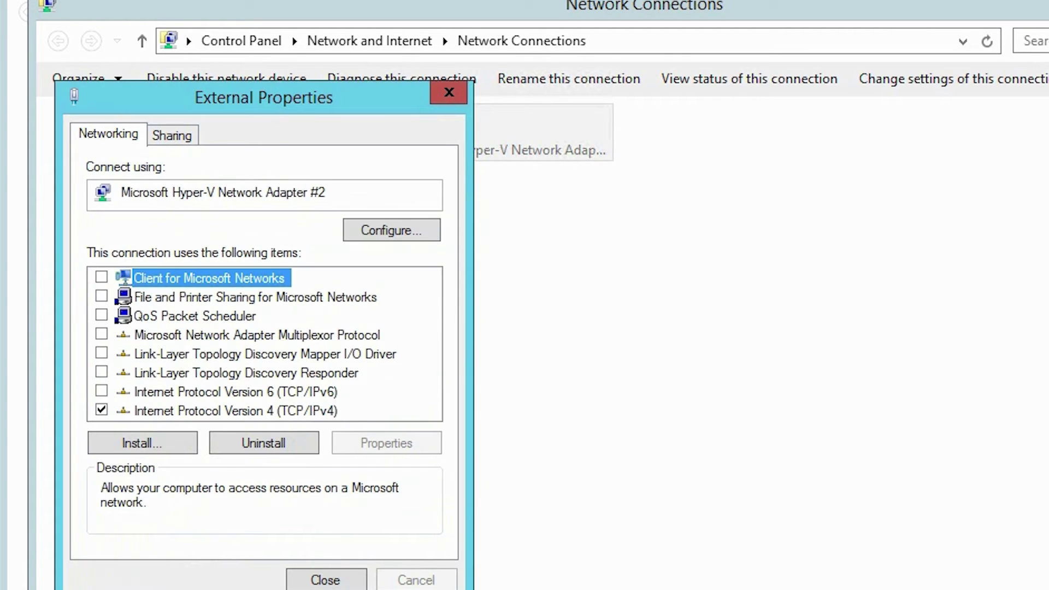
# Close the adapter properties and network windows, then show the Server Manager Dashboard
pyautogui.click(326, 579)
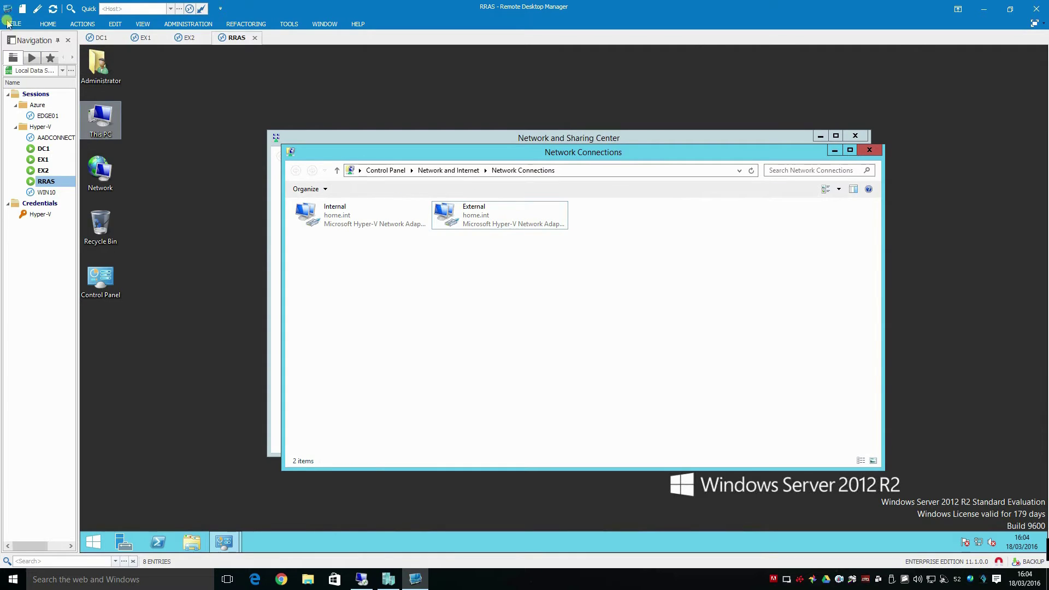
pyautogui.click(871, 150)
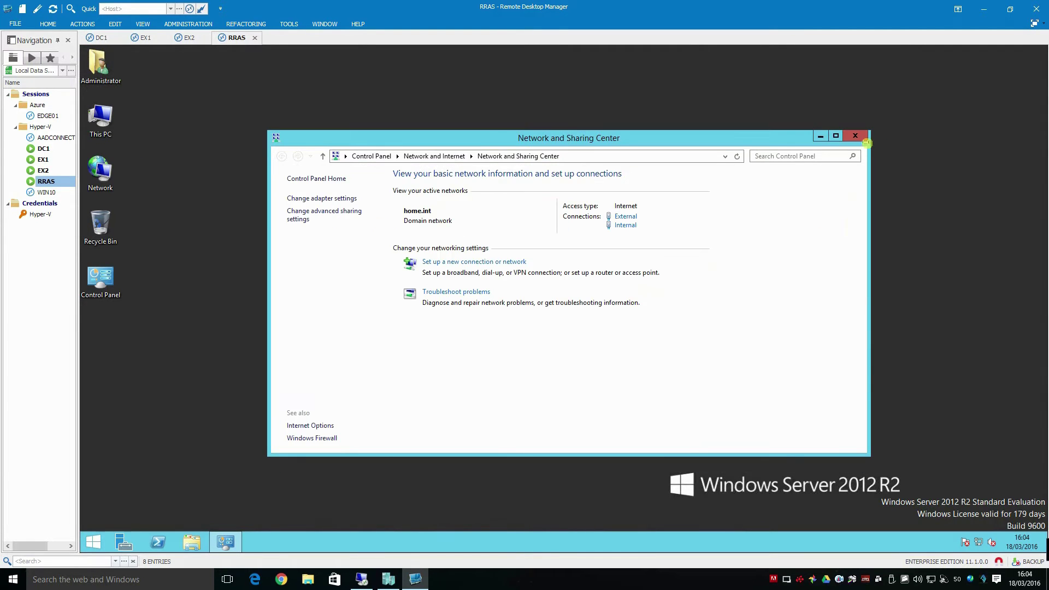
pyautogui.click(856, 137)
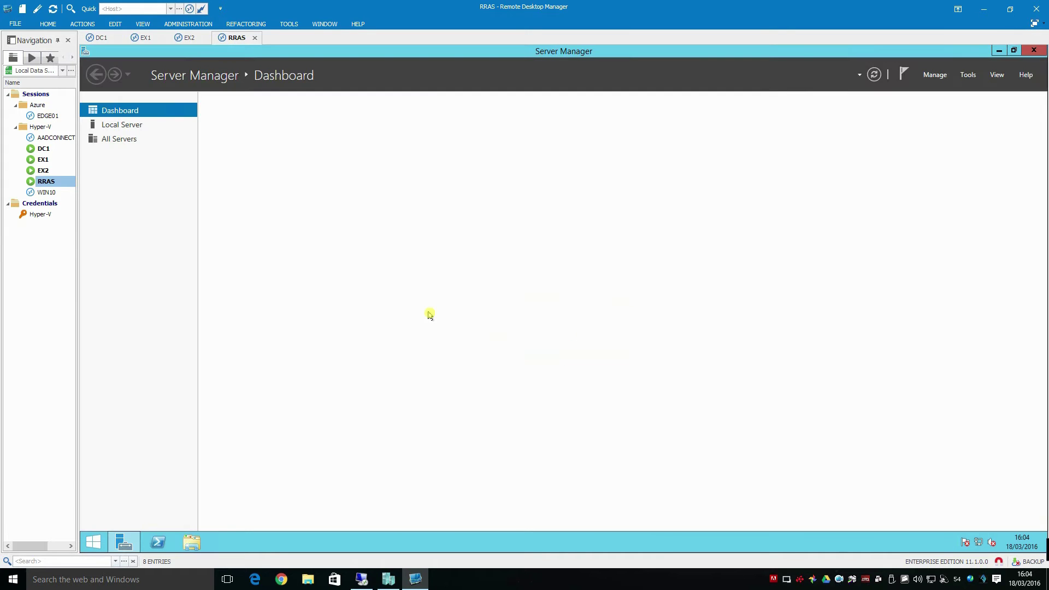
pyautogui.click(121, 124)
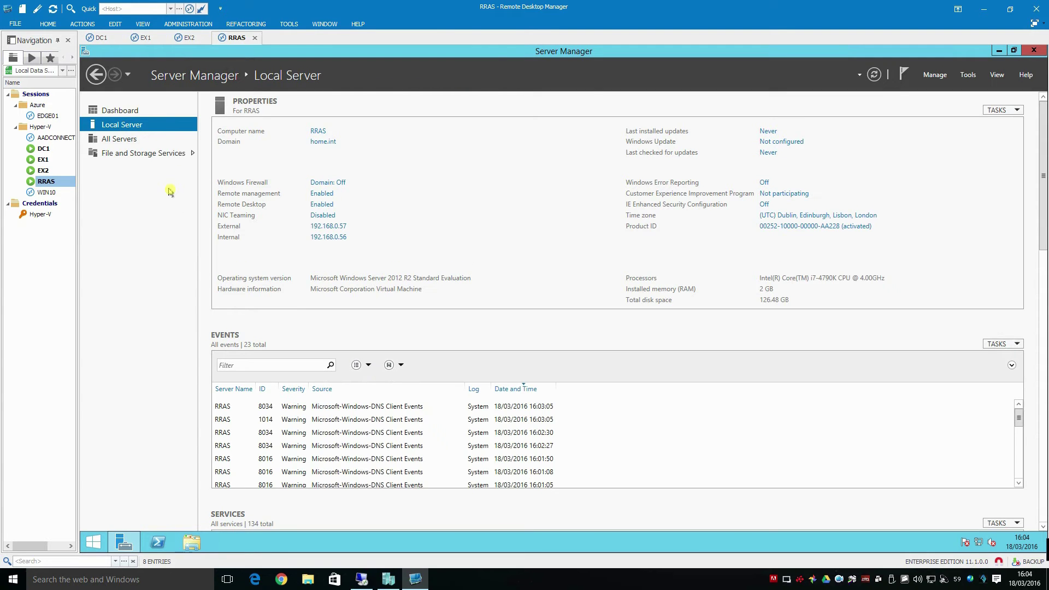
pyautogui.click(125, 113)
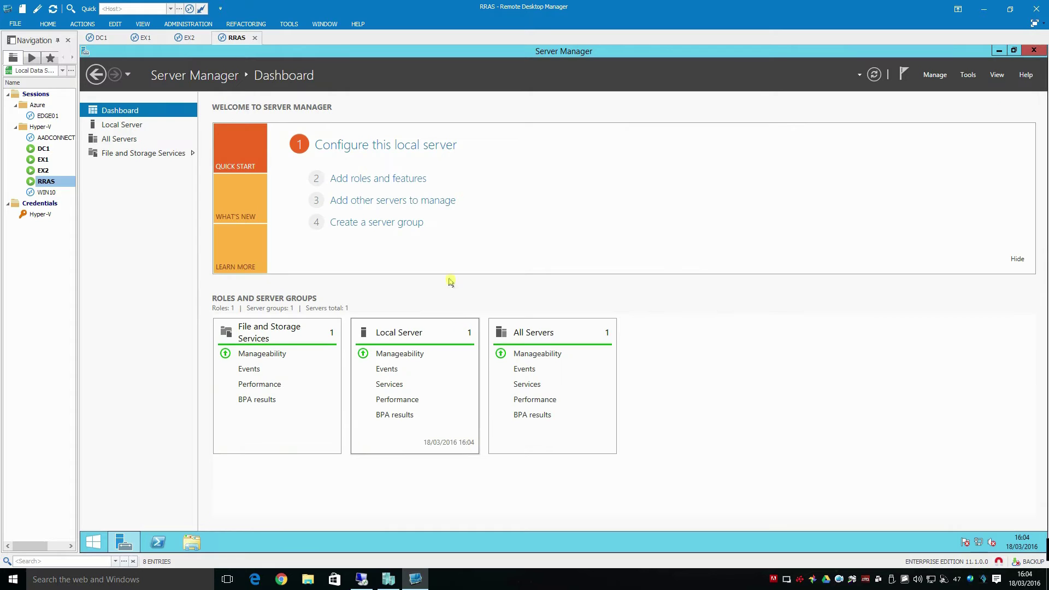
# Start a role-based install on RRAS.home.int and select the Remote Access role
pyautogui.click(387, 178)
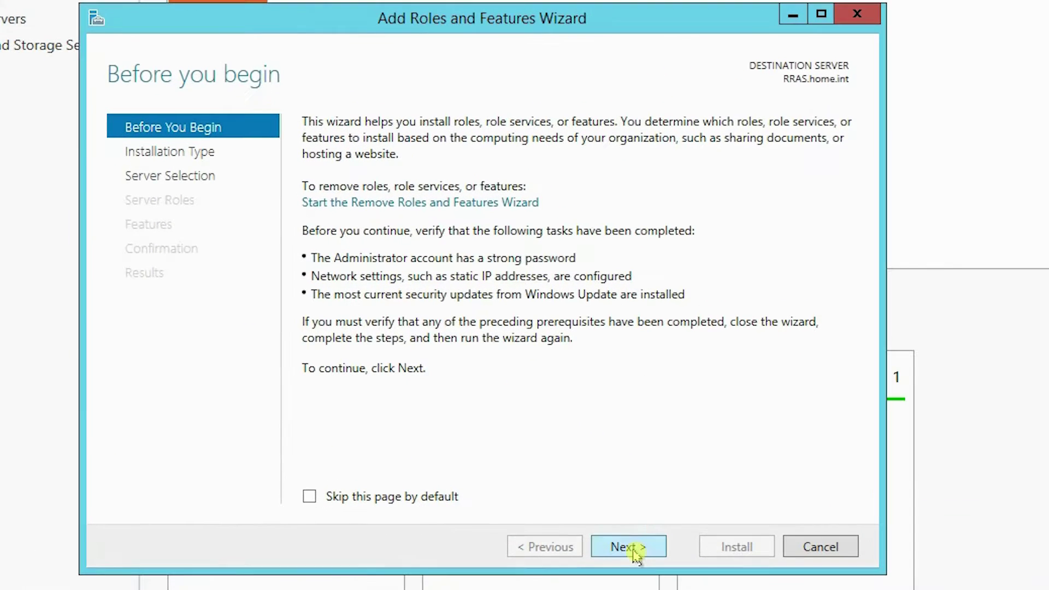
pyautogui.click(636, 553)
pyautogui.click(635, 553)
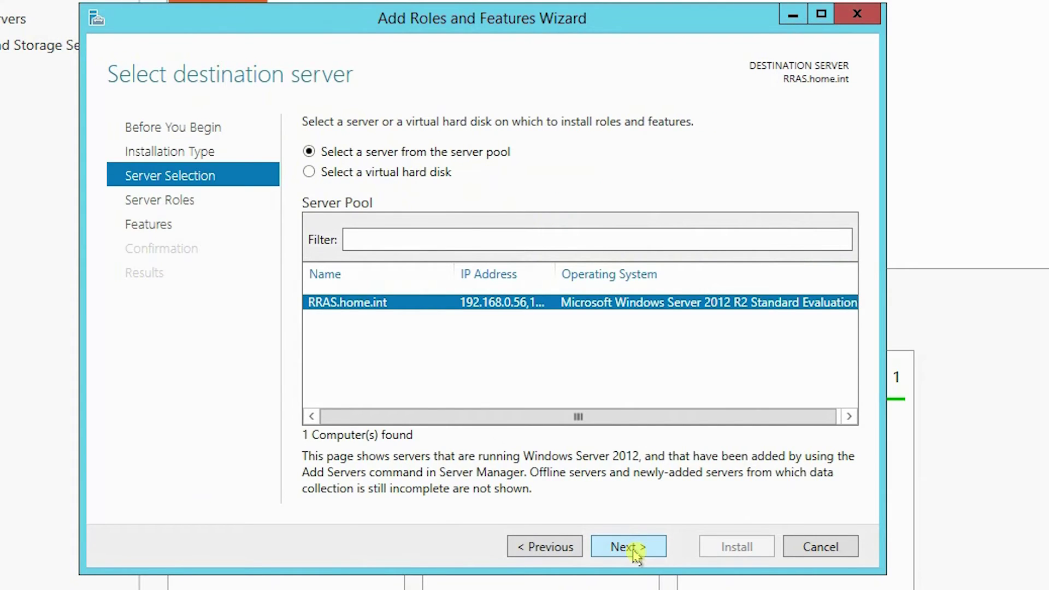
pyautogui.click(636, 553)
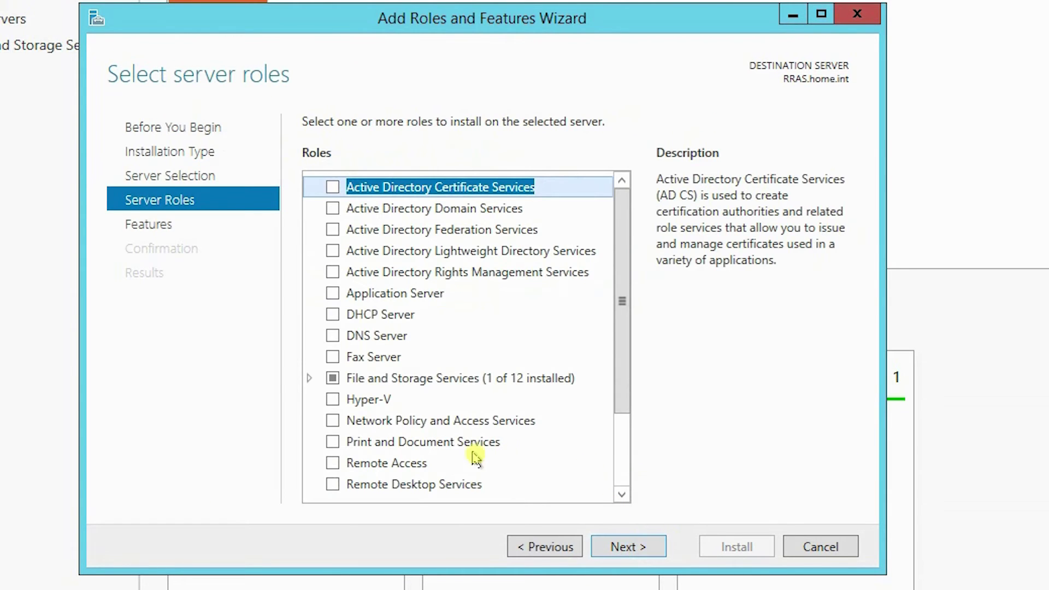
pyautogui.click(340, 459)
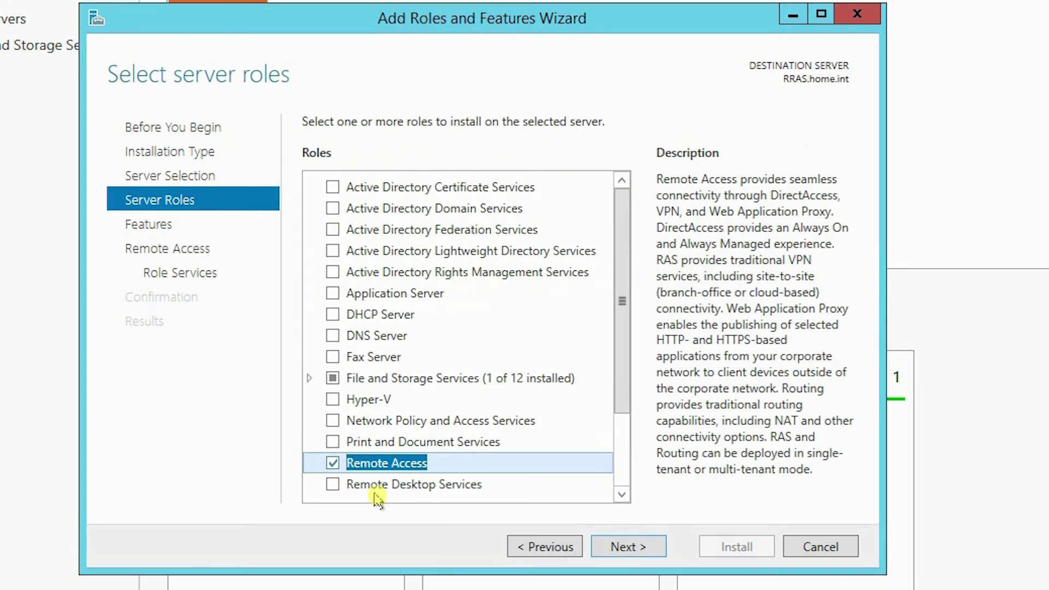
pyautogui.click(617, 547)
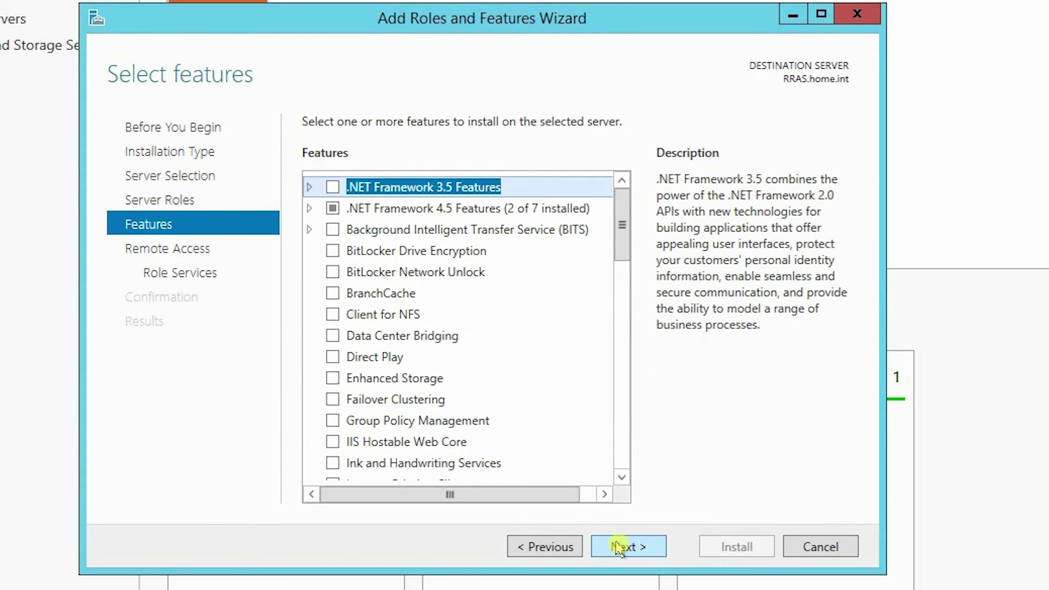
# Add the Routing role service with its required features, keep IIS defaults, and install
pyautogui.click(619, 548)
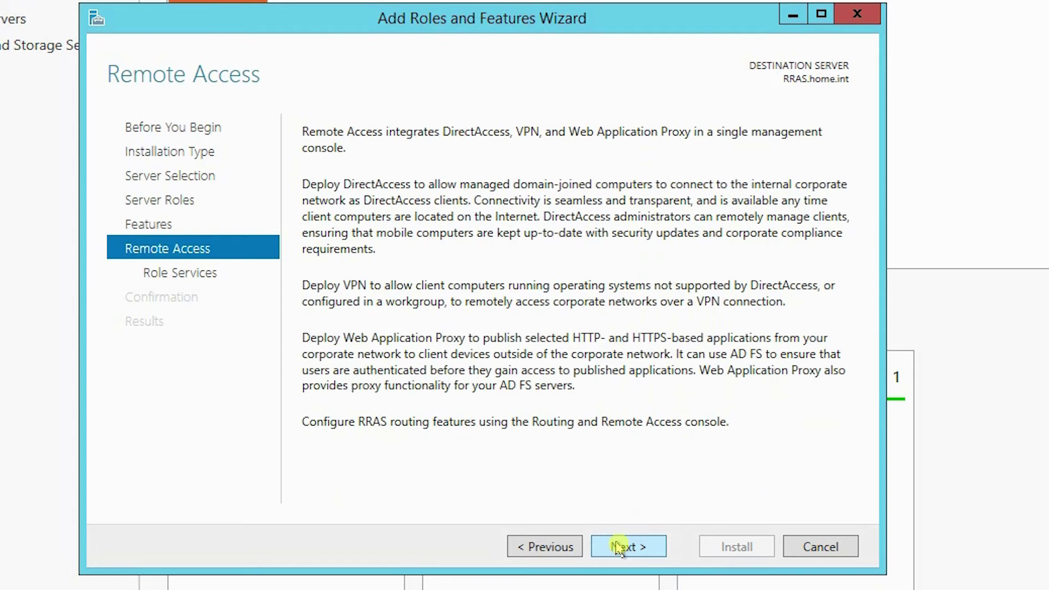
pyautogui.click(620, 548)
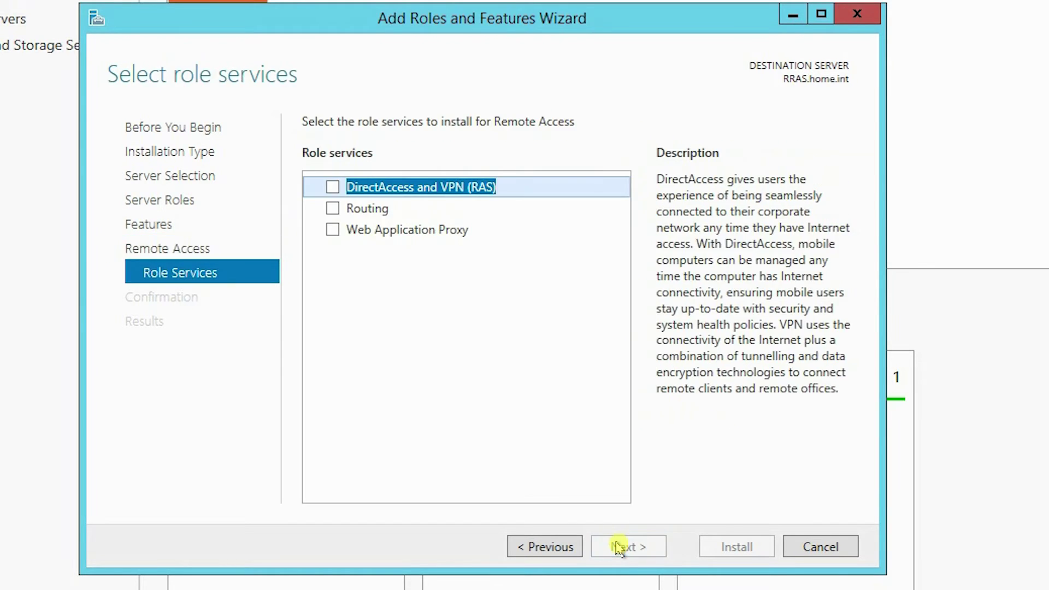
pyautogui.click(333, 208)
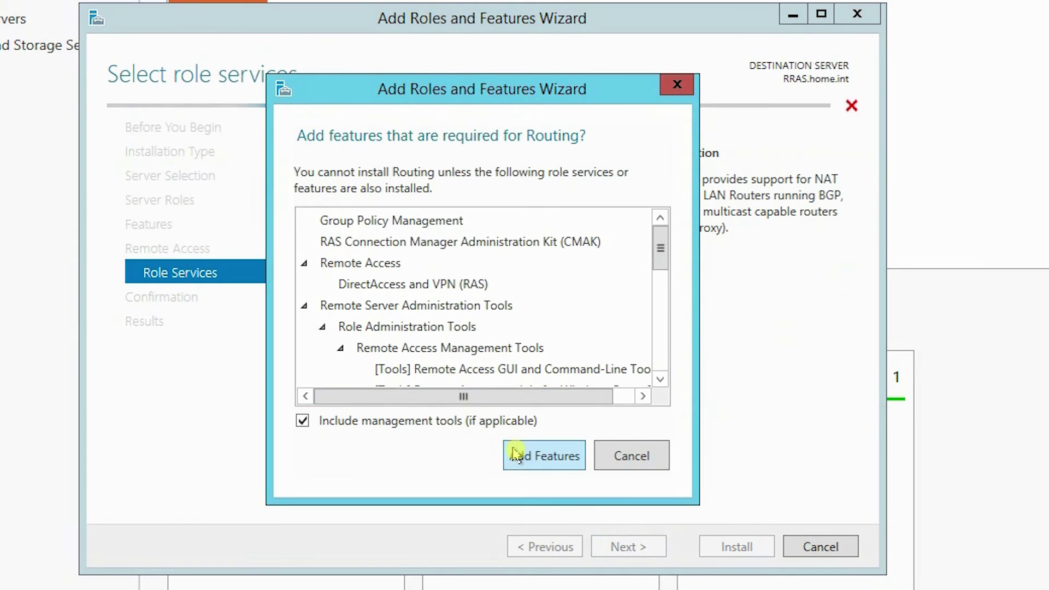
pyautogui.click(515, 454)
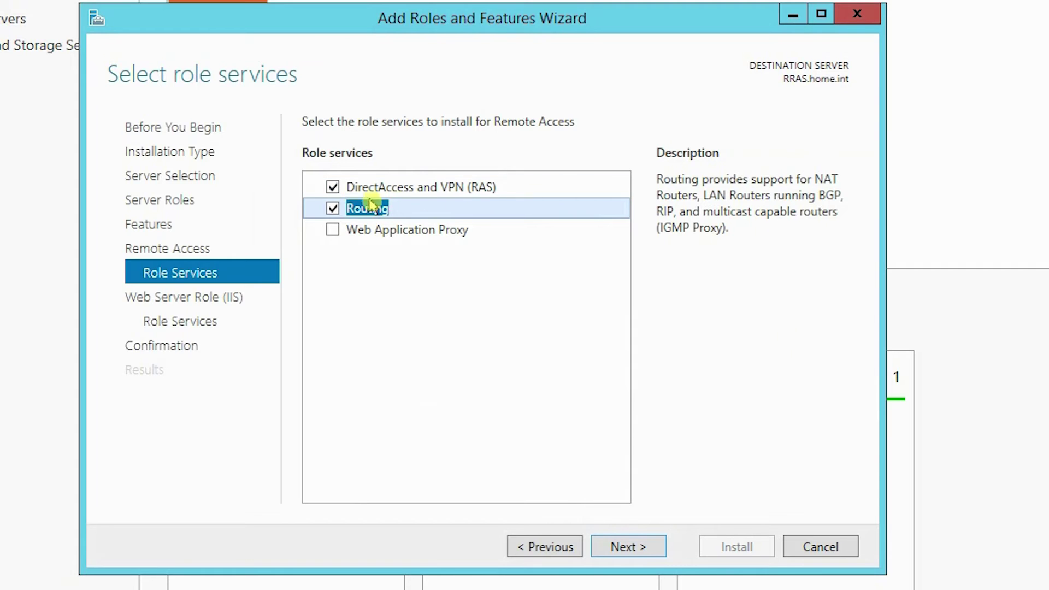
pyautogui.click(639, 549)
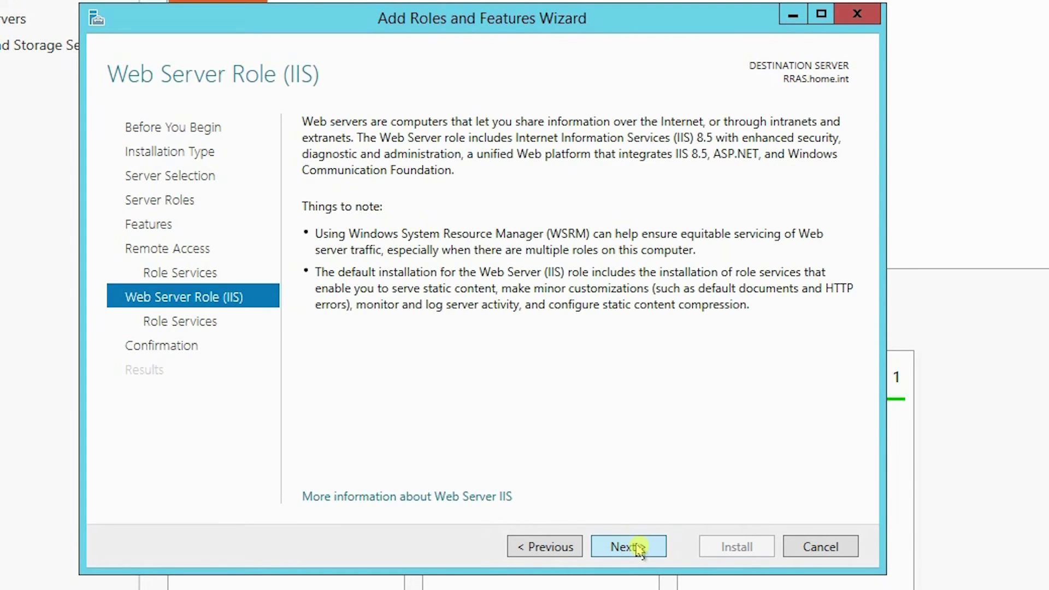
pyautogui.click(639, 550)
pyautogui.click(640, 550)
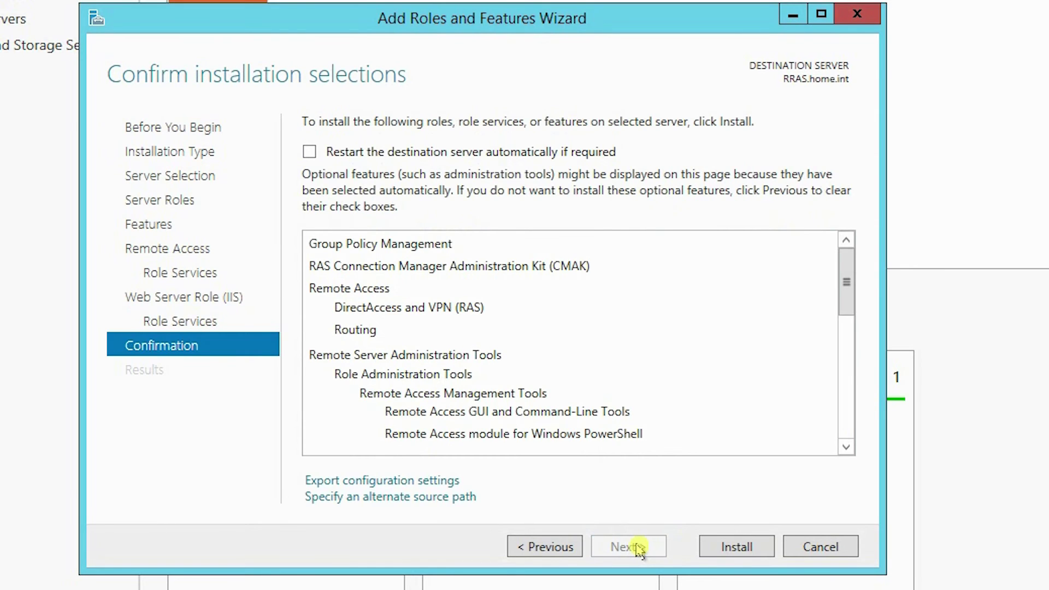
pyautogui.click(713, 546)
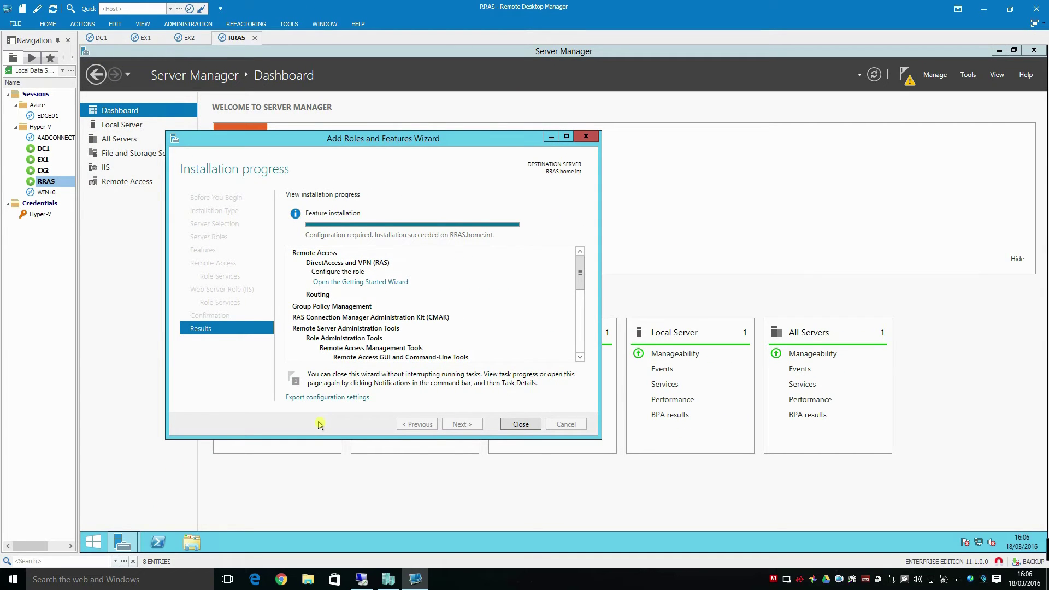
# Run the Remote Access Getting Started Wizard from notifications and choose Deploy VPN only
pyautogui.click(514, 425)
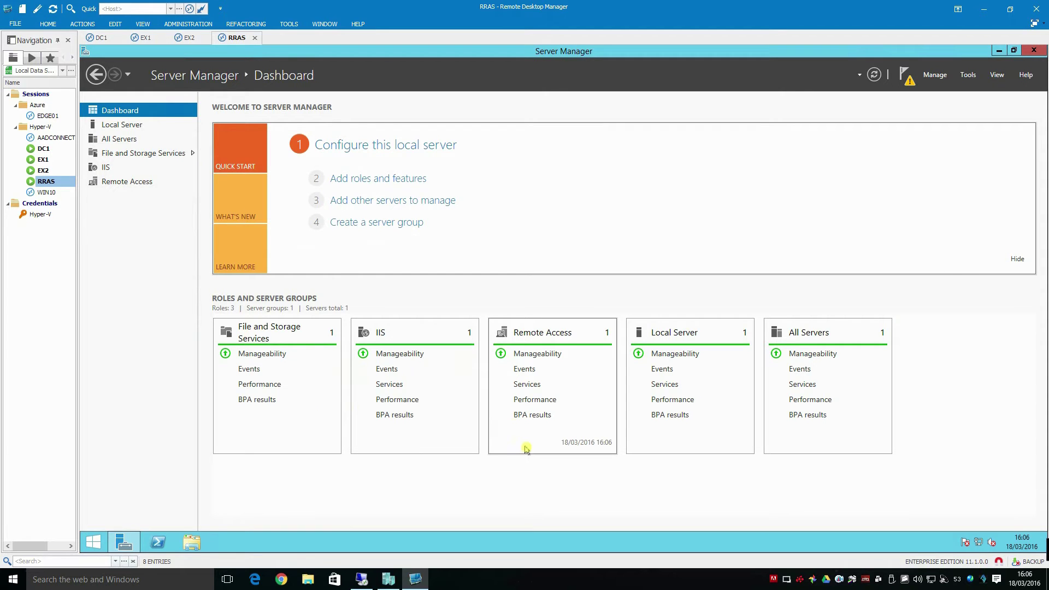
pyautogui.click(909, 79)
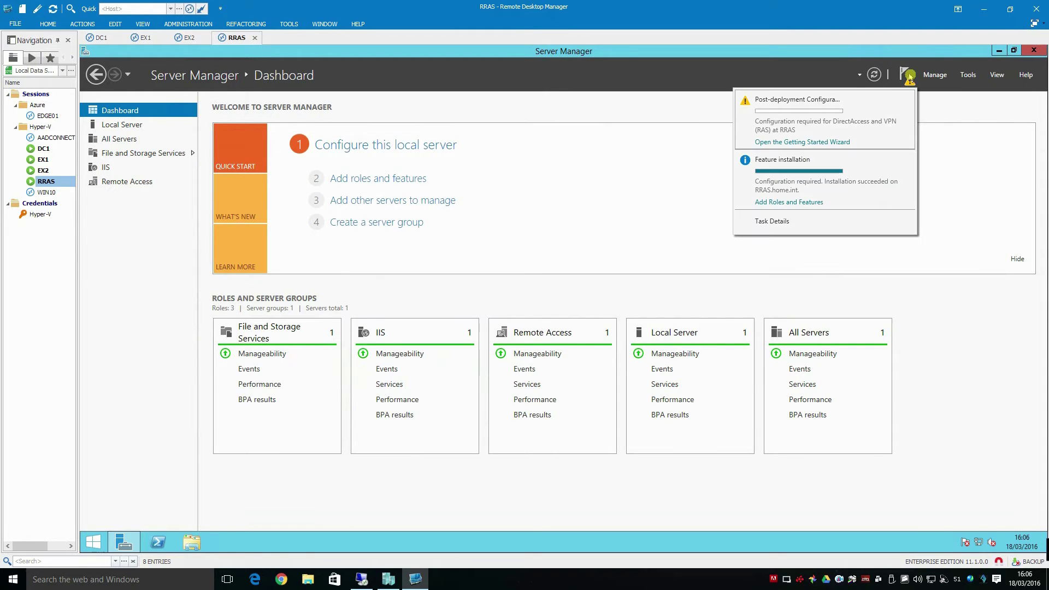
pyautogui.click(812, 142)
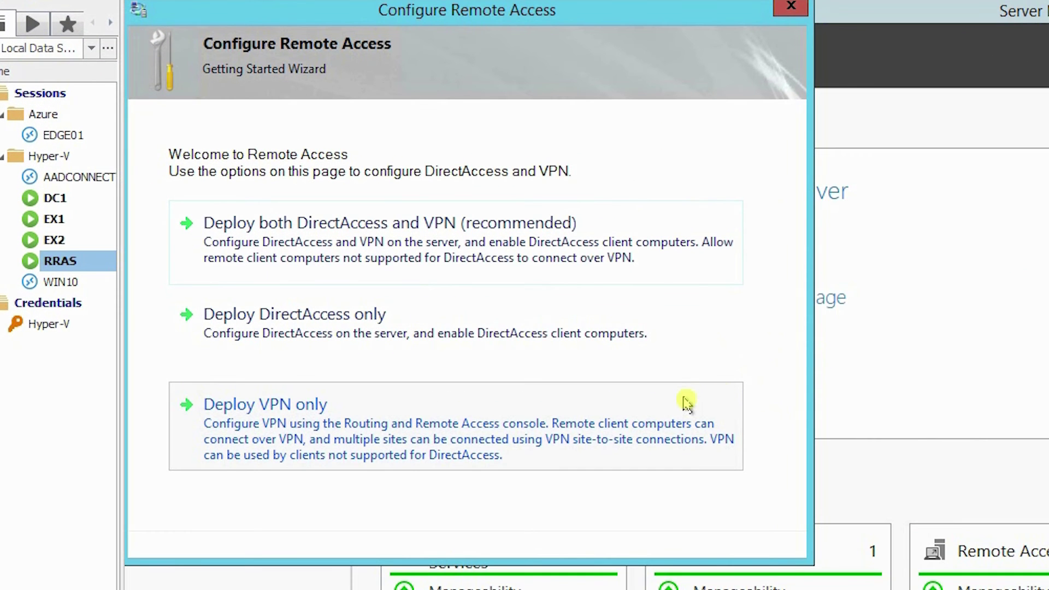
pyautogui.click(544, 418)
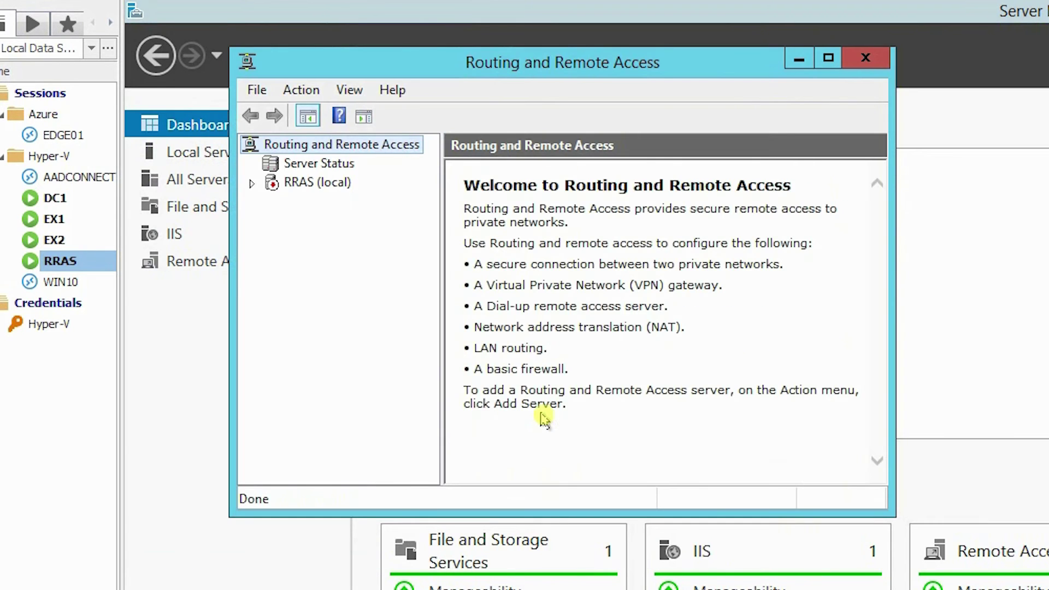
# Launch Configure and Enable Routing and Remote Access on the local server with Custom configuration
pyautogui.rightClick(300, 183)
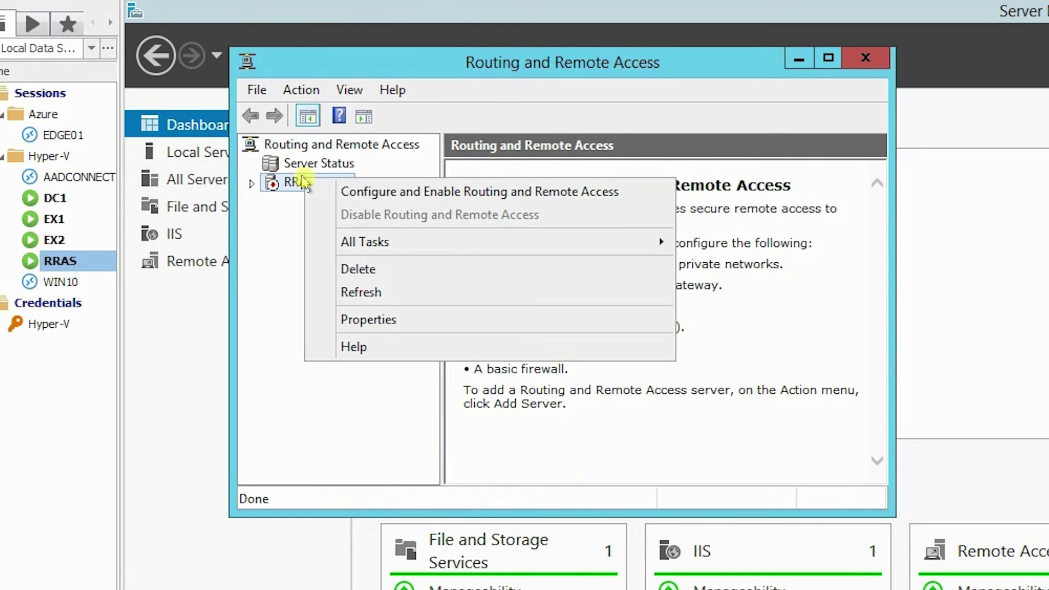
pyautogui.click(354, 192)
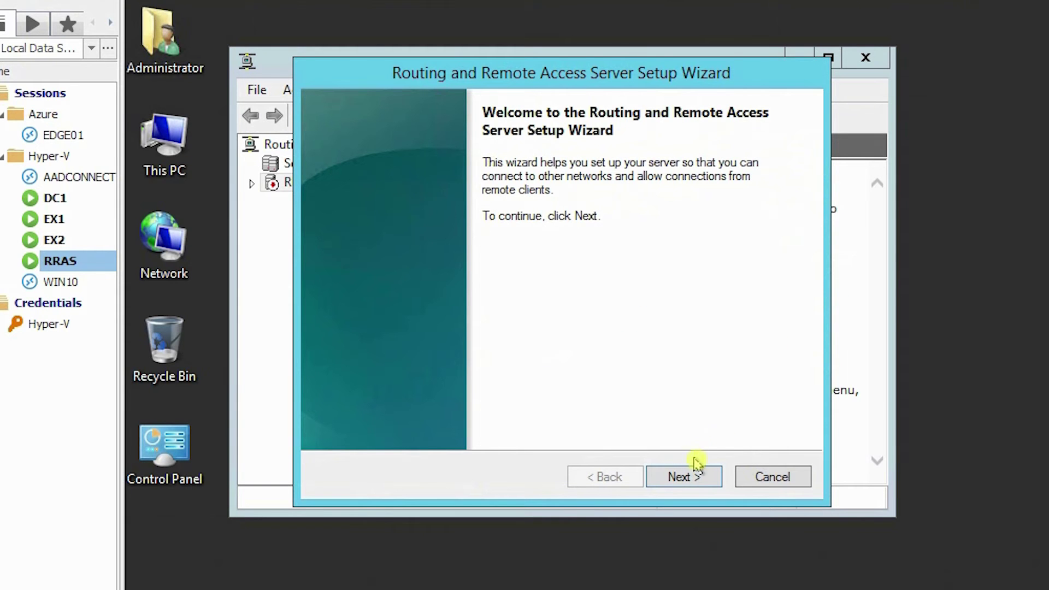
pyautogui.click(692, 477)
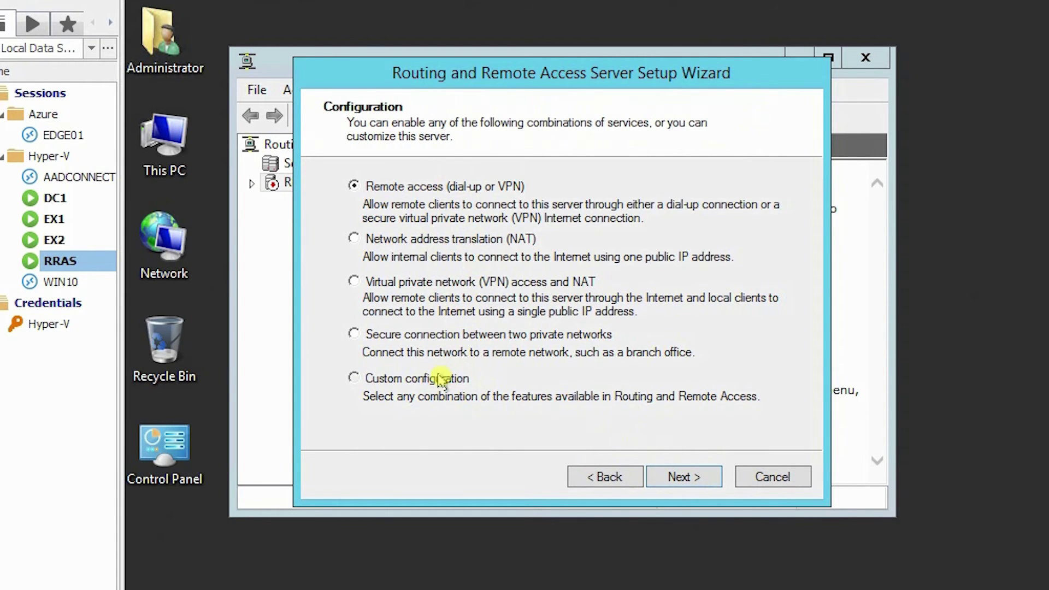
pyautogui.click(396, 378)
pyautogui.click(677, 475)
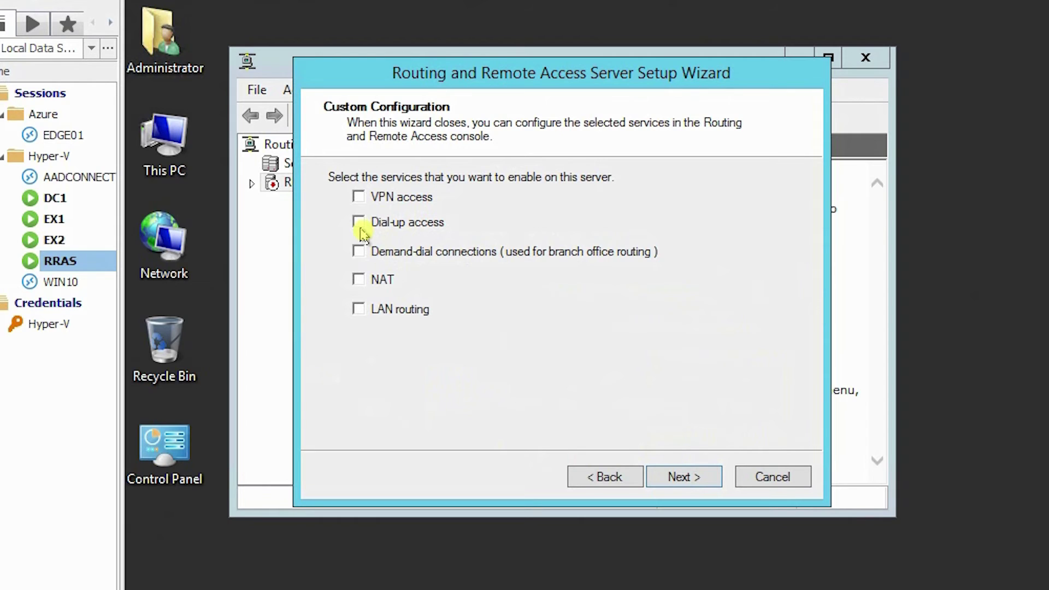
# Enable VPN access and LAN routing and continue to the summary
pyautogui.click(359, 198)
pyautogui.click(357, 309)
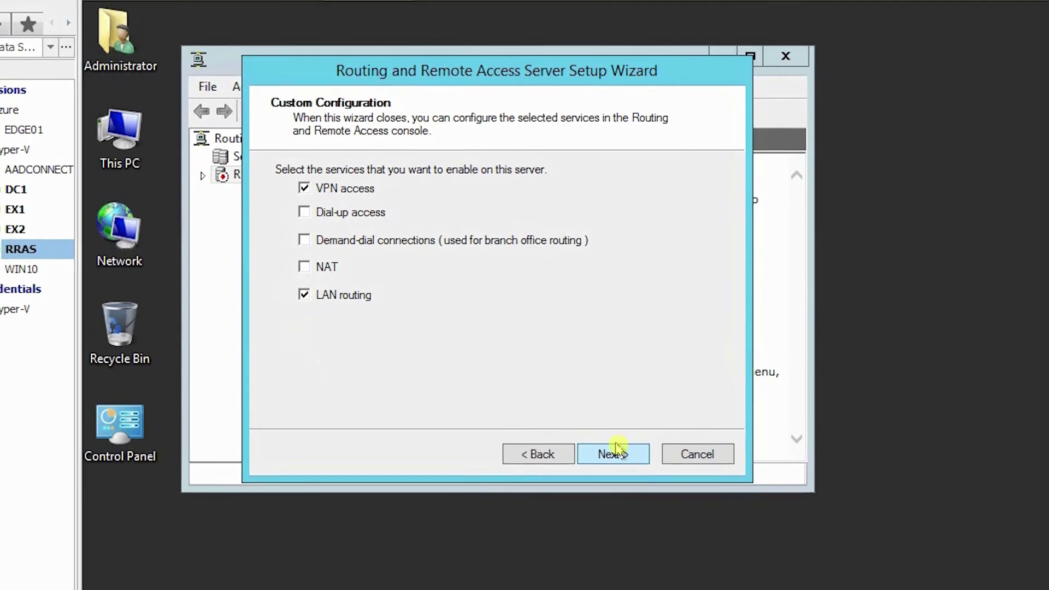
pyautogui.click(686, 475)
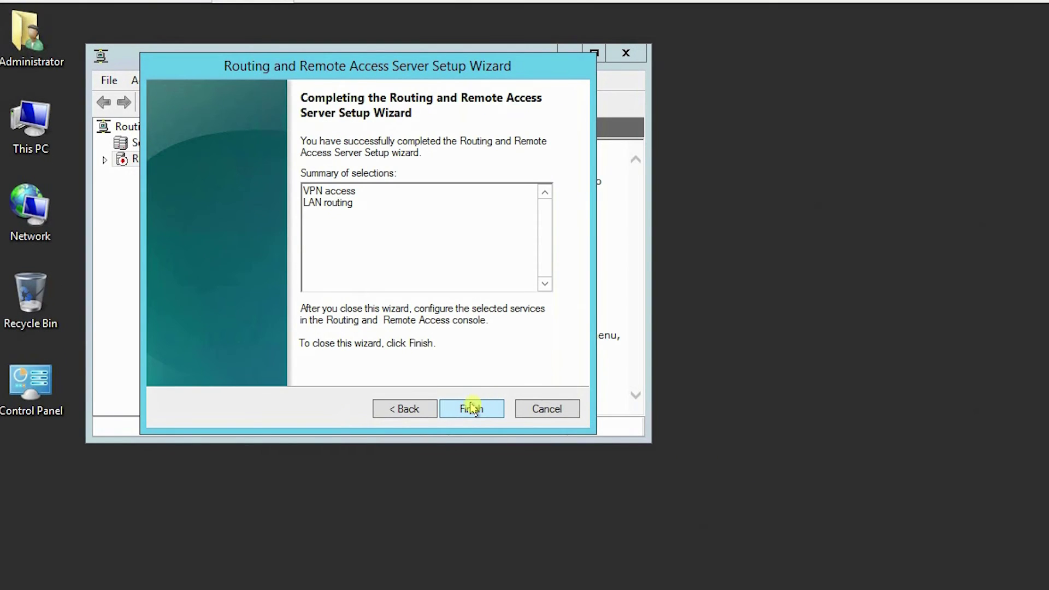
# Finish the wizard, acknowledge the firewall warning, and start the Routing and Remote Access service
pyautogui.click(474, 406)
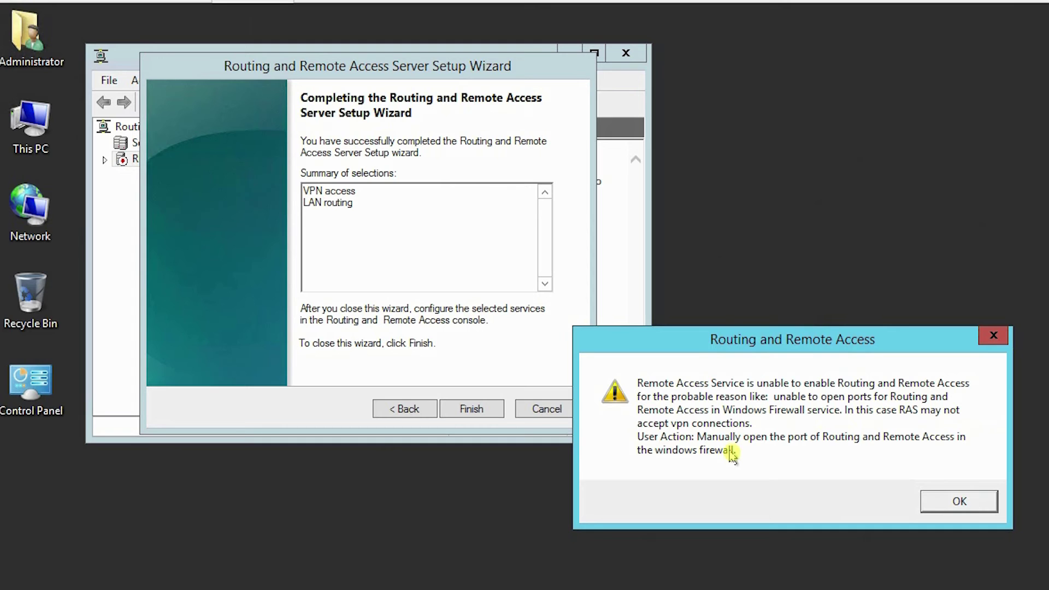
pyautogui.click(947, 500)
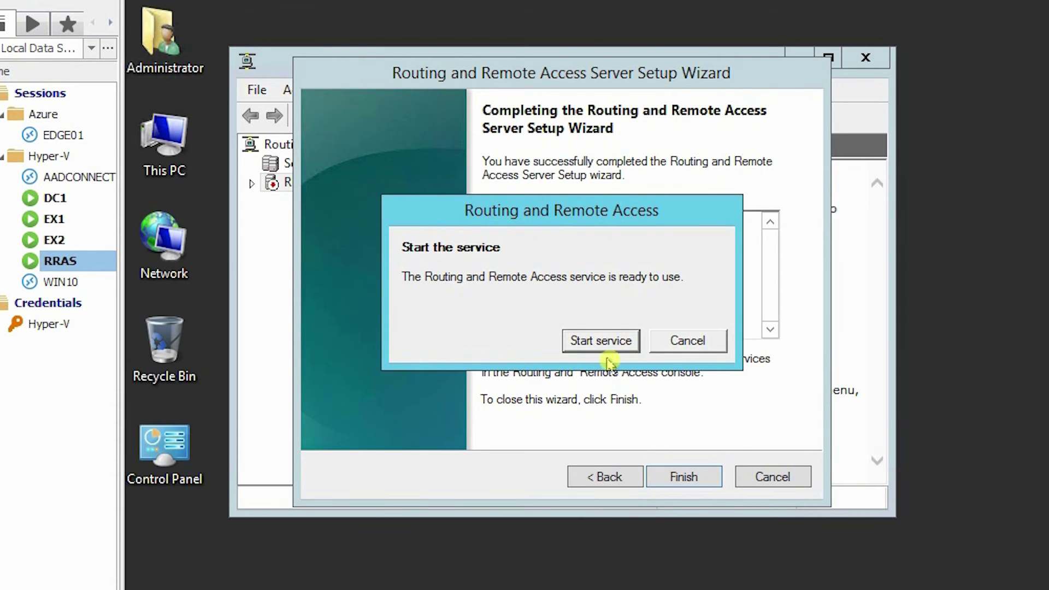
pyautogui.click(601, 340)
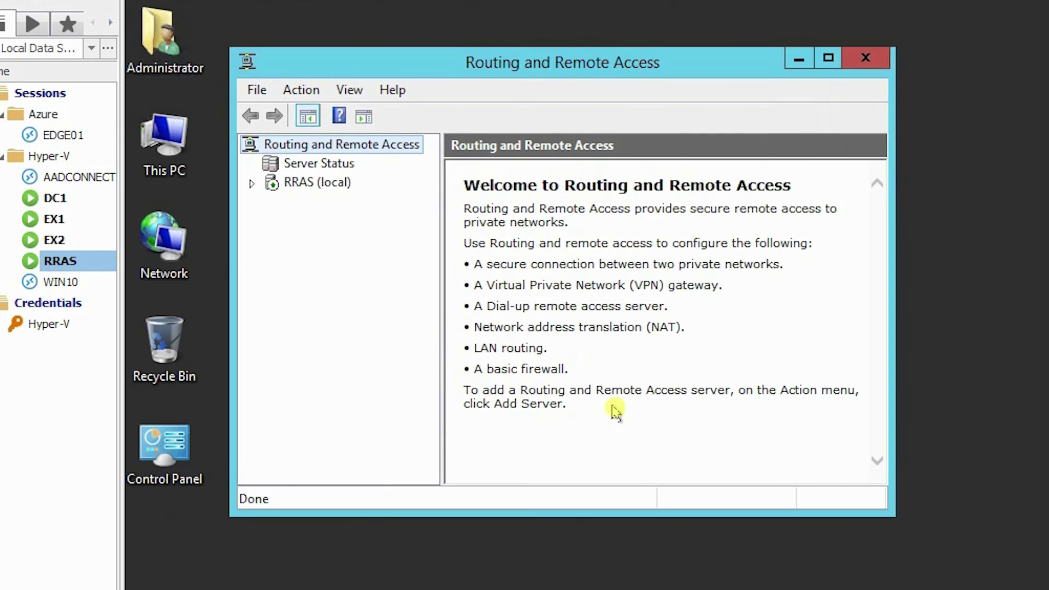
# Open the new demand-dial interface wizard from the local server's Network Interfaces
pyautogui.click(250, 184)
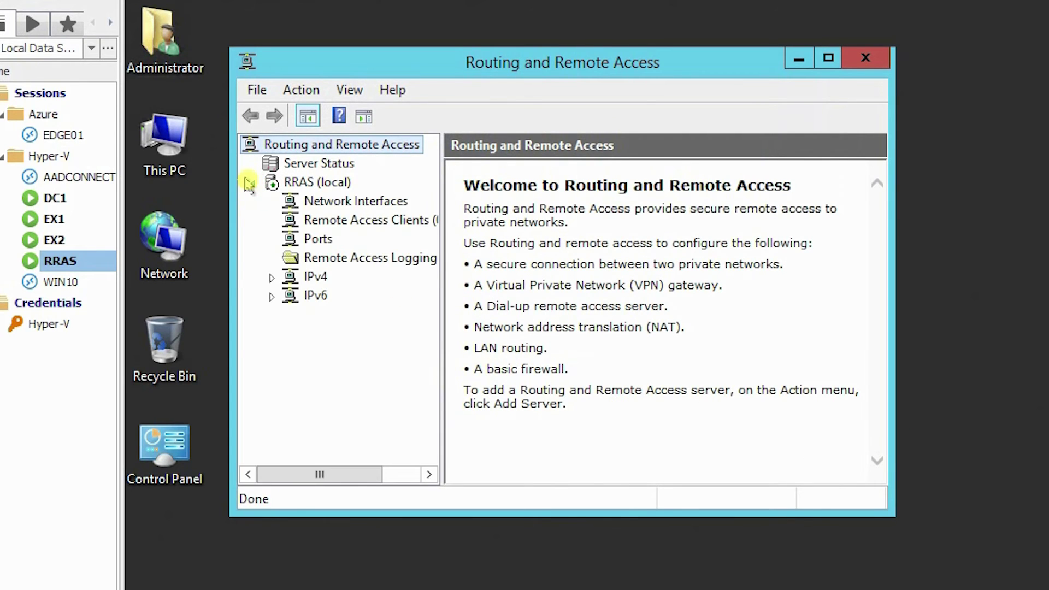
pyautogui.click(330, 203)
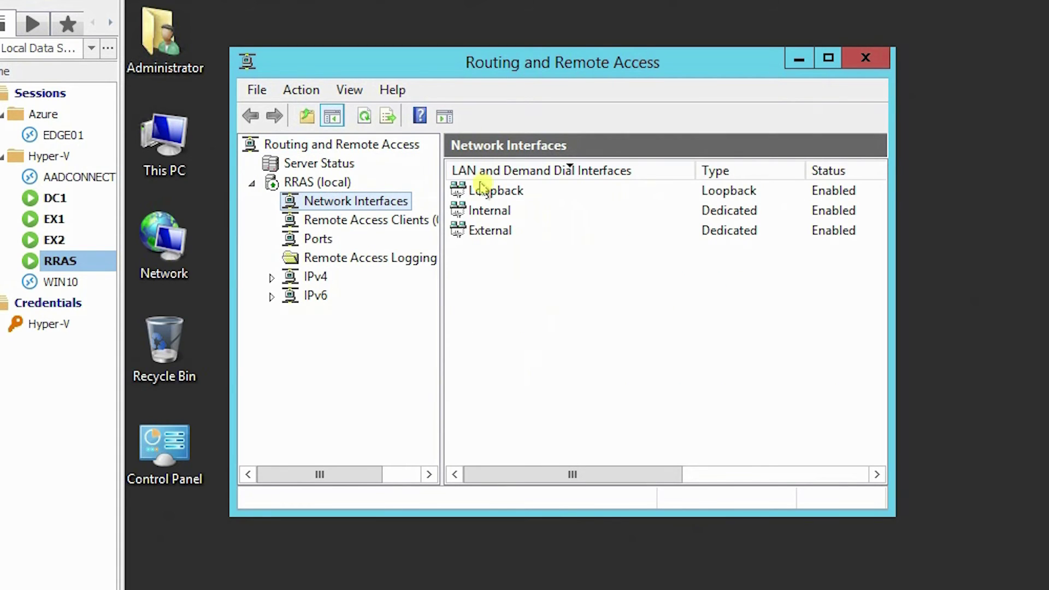
pyautogui.rightClick(363, 201)
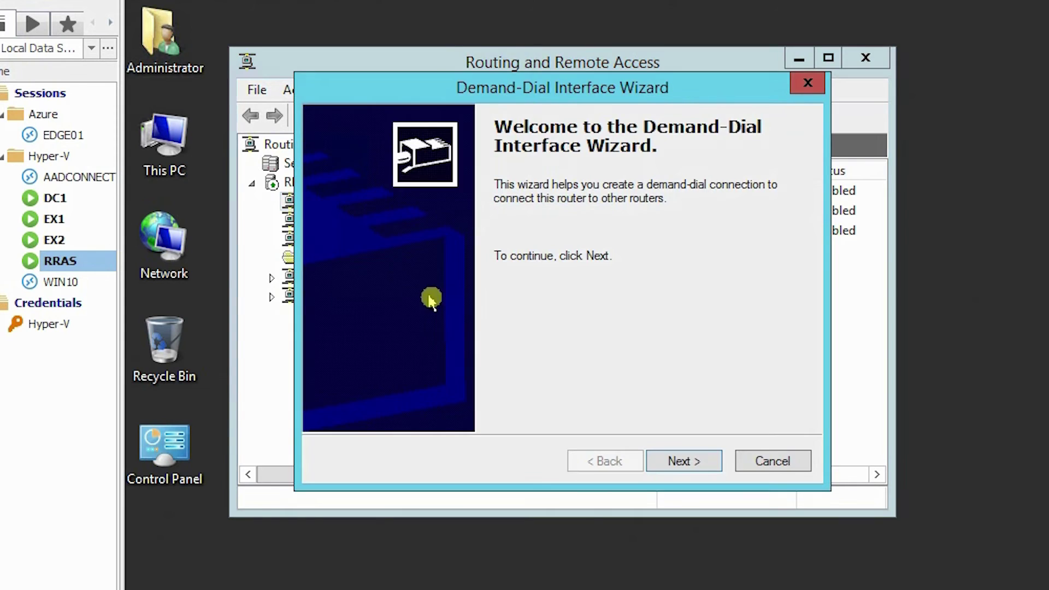
# Name the interface Azure, keep the VPN connection type and select IKEv2
pyautogui.click(670, 463)
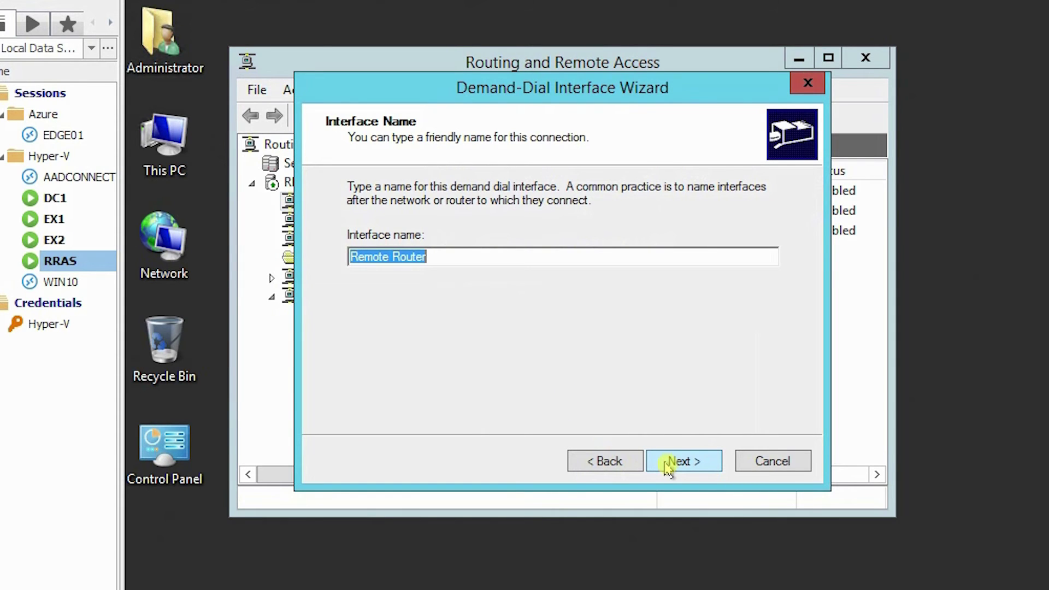
pyautogui.write('Azure')
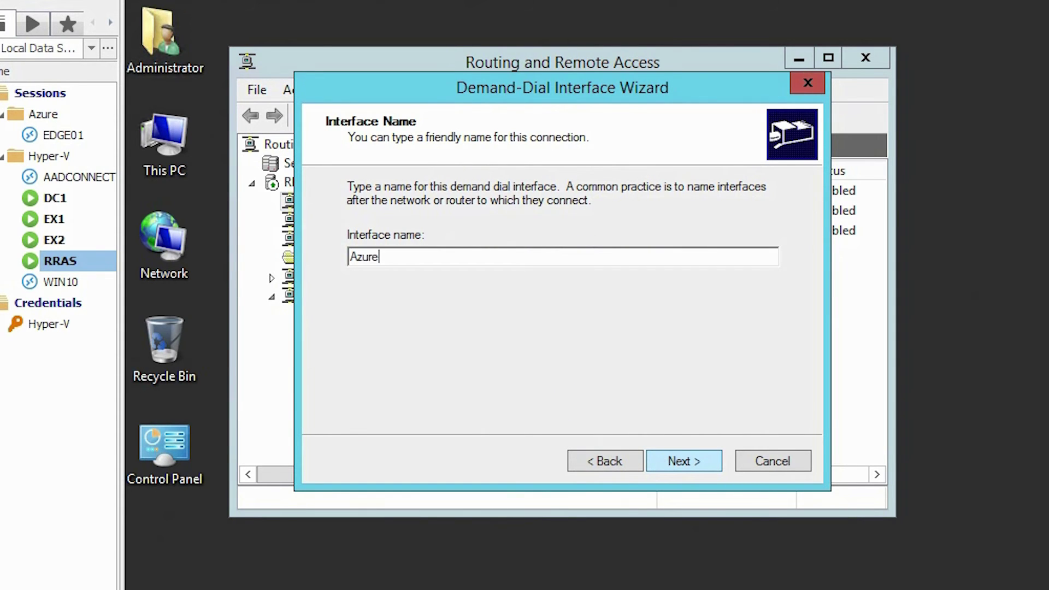
pyautogui.click(698, 461)
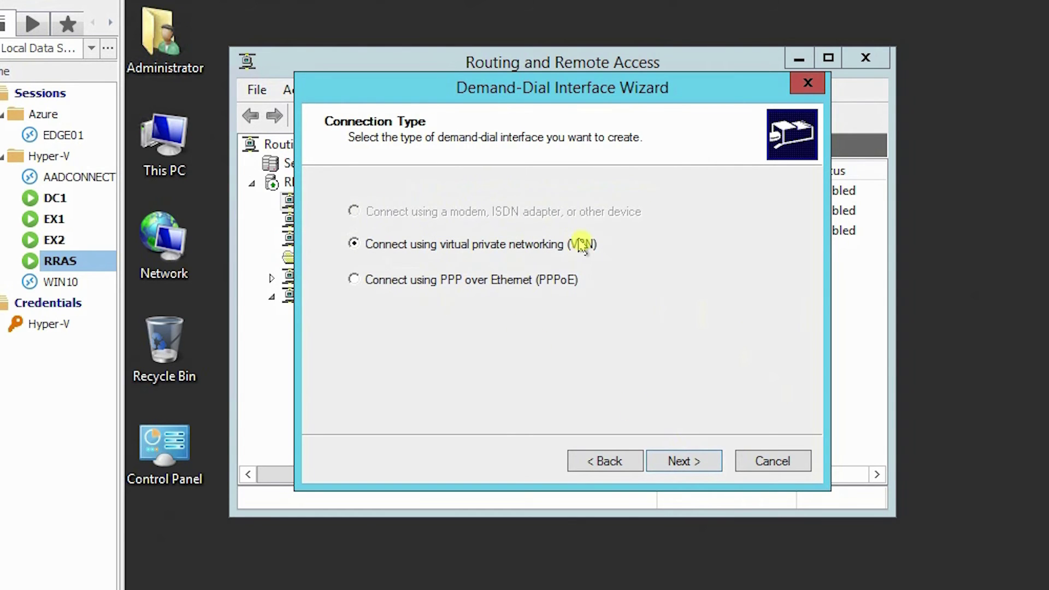
pyautogui.click(682, 461)
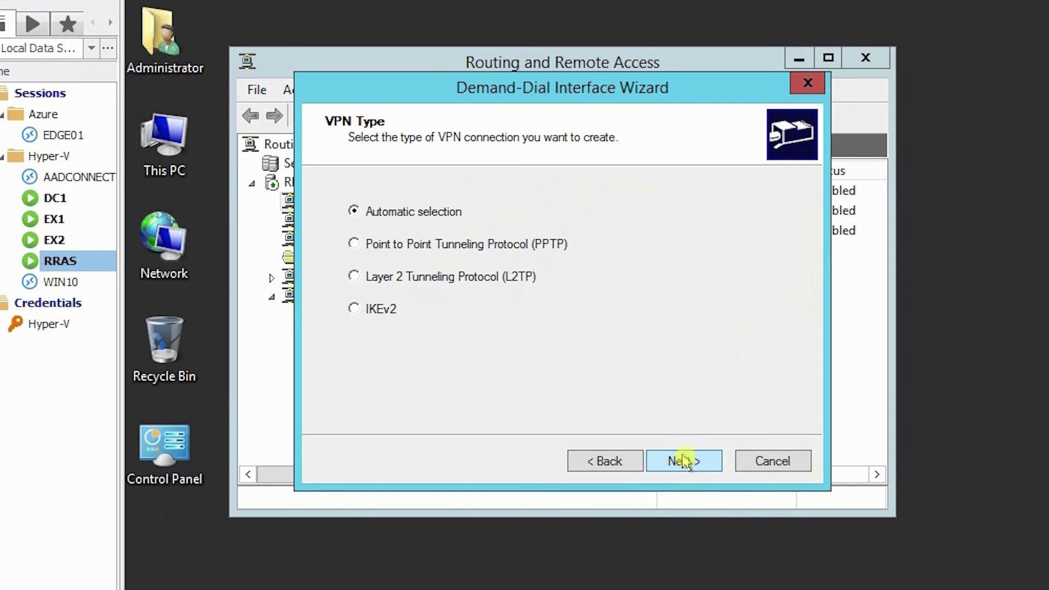
pyautogui.click(354, 311)
pyautogui.click(685, 464)
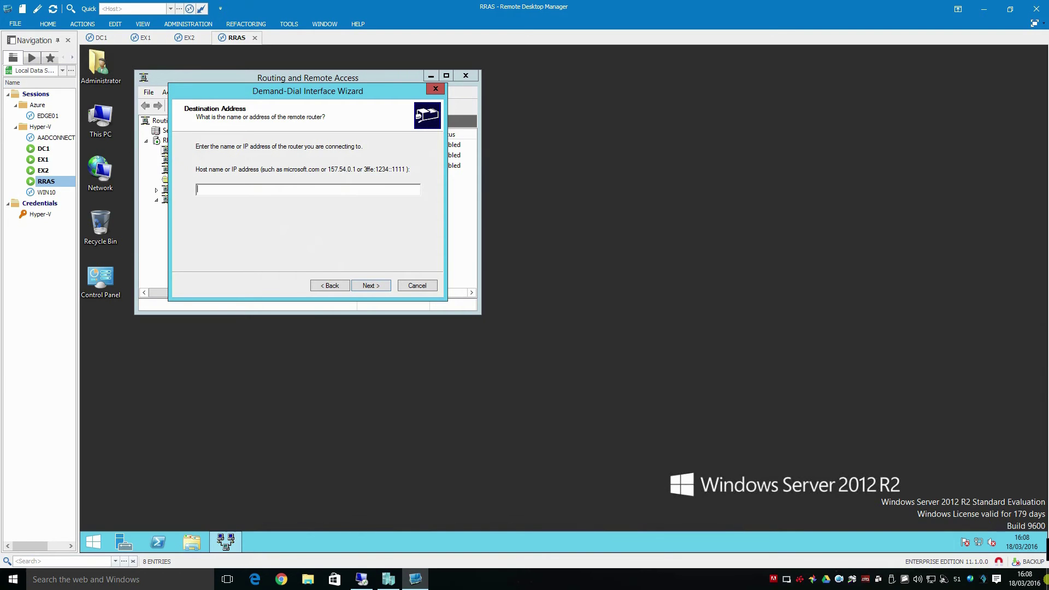
# Sign in to the Azure portal on the local desktop without saving the password
pyautogui.press('super+d')
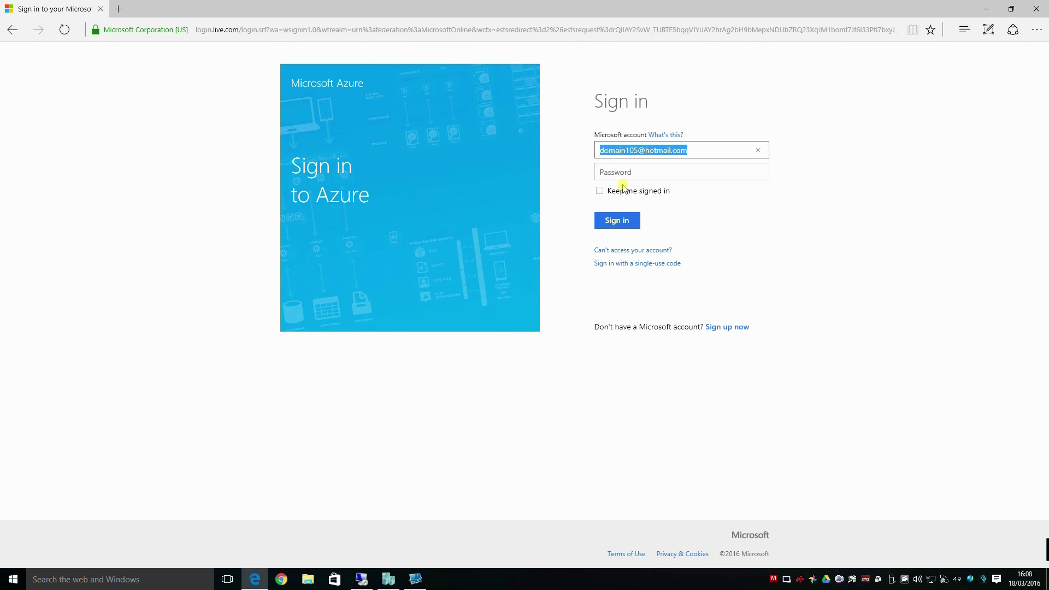
pyautogui.click(626, 171)
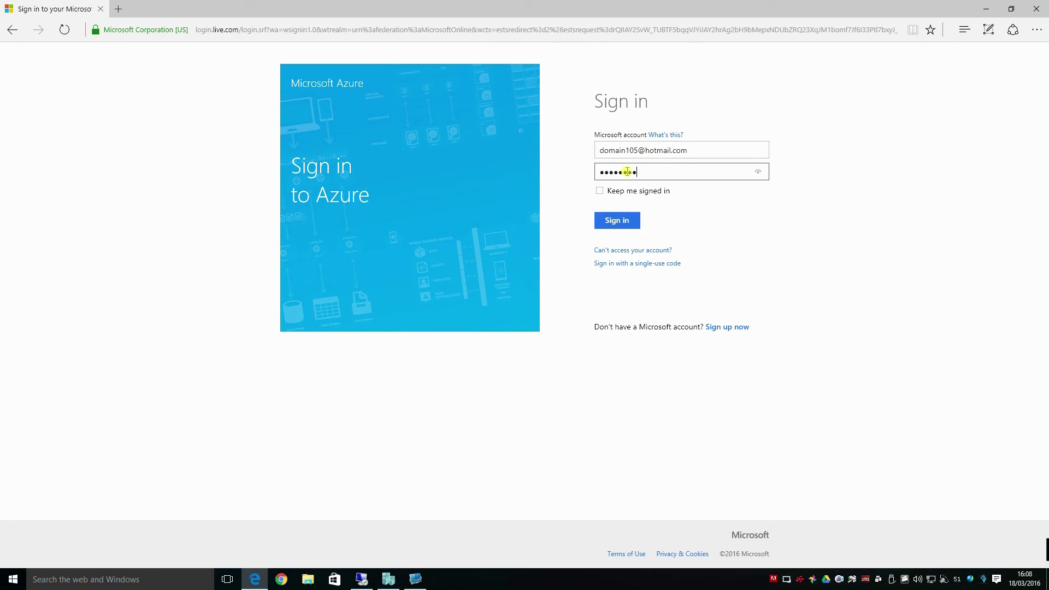
pyautogui.press('Return')
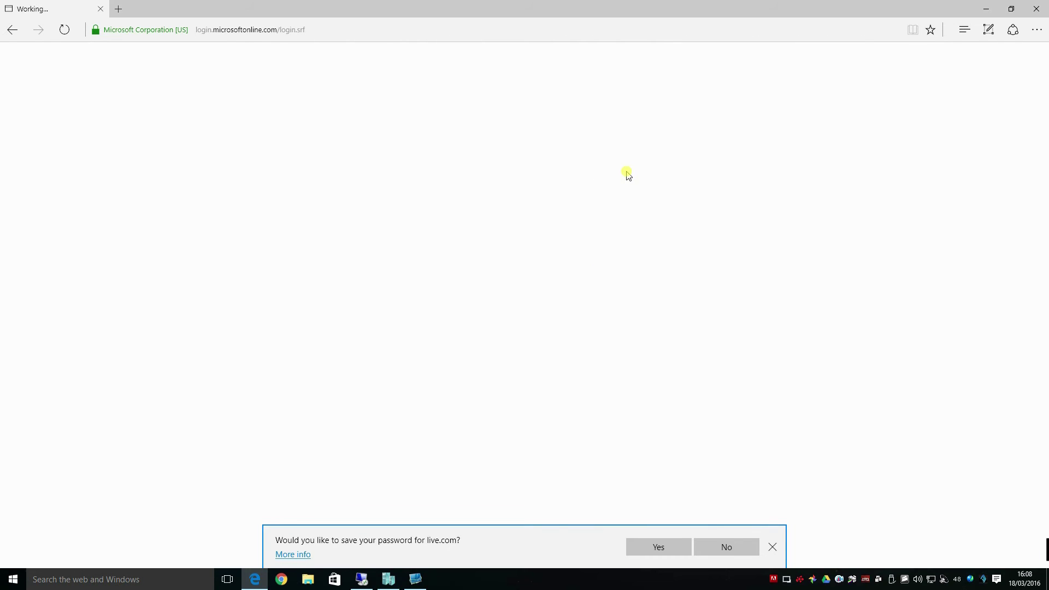
pyautogui.click(725, 546)
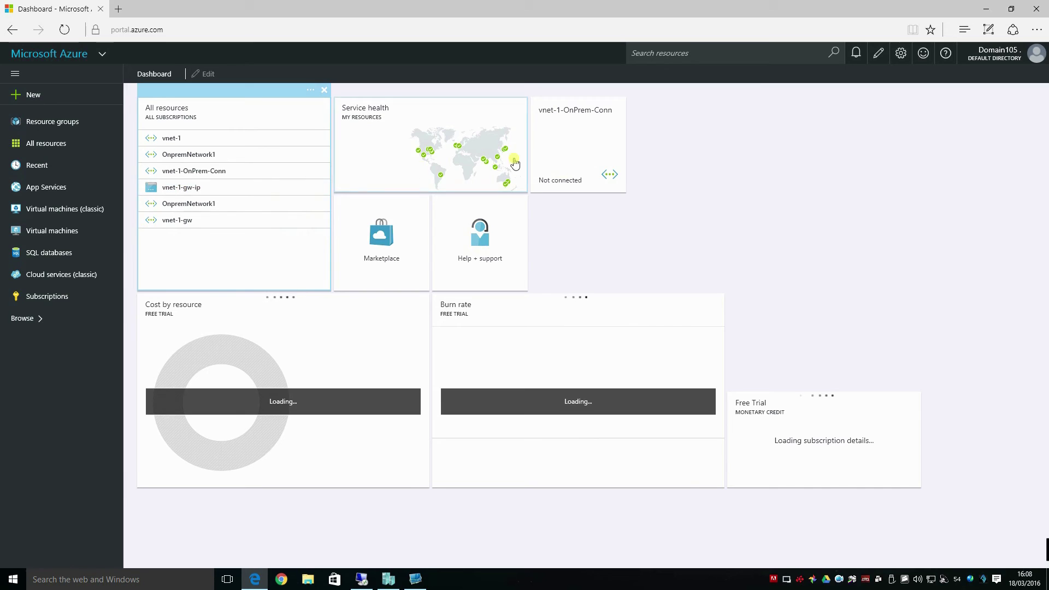
# Go from vnet-1-OnPrem-Conn to vnet-1-gw's public IP vnet-1-gw-ip and copy its address
pyautogui.click(584, 143)
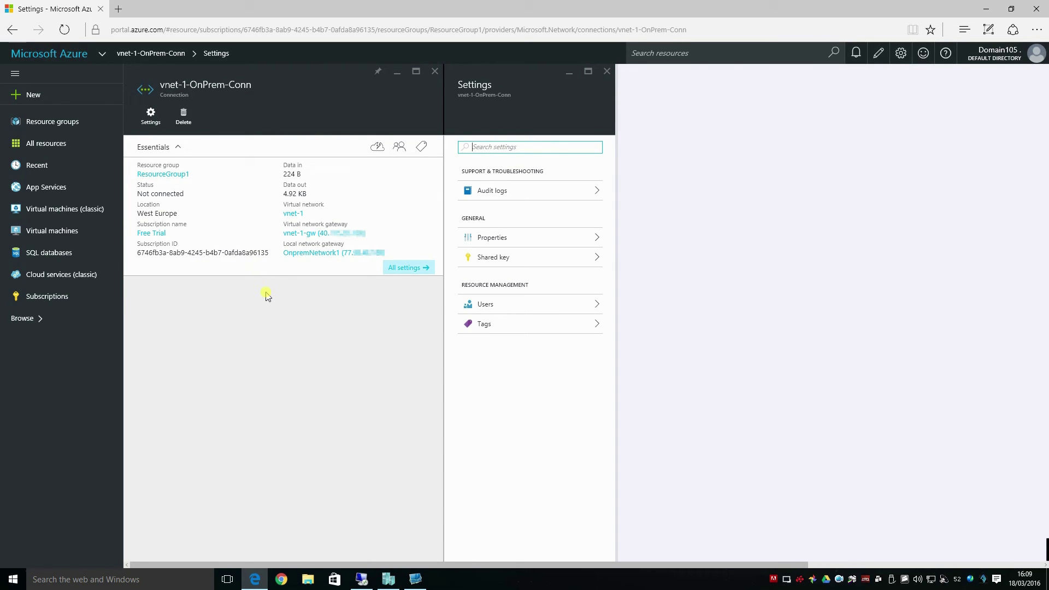
pyautogui.click(325, 233)
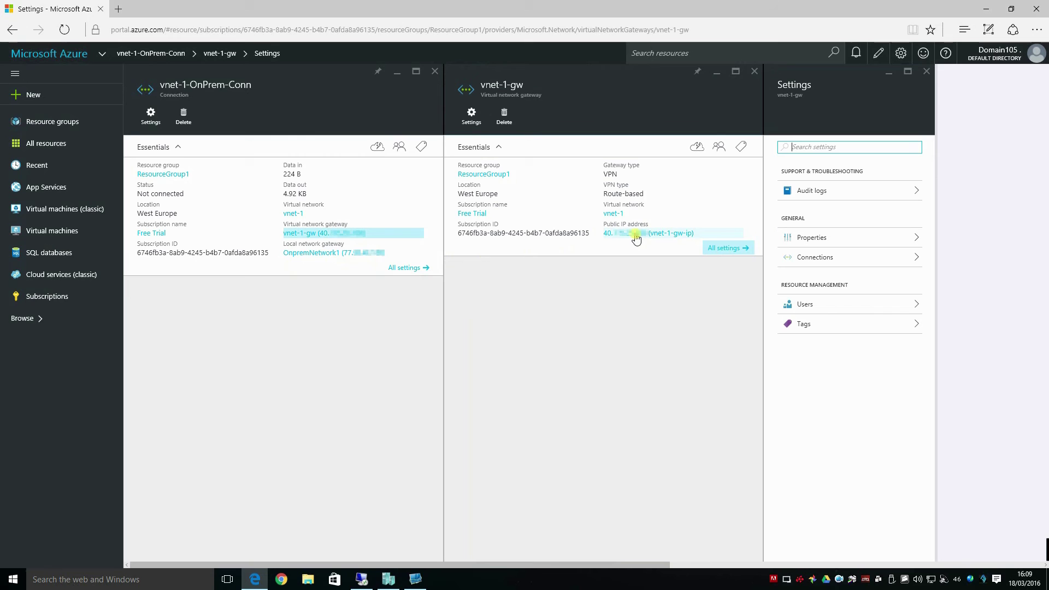
pyautogui.click(635, 235)
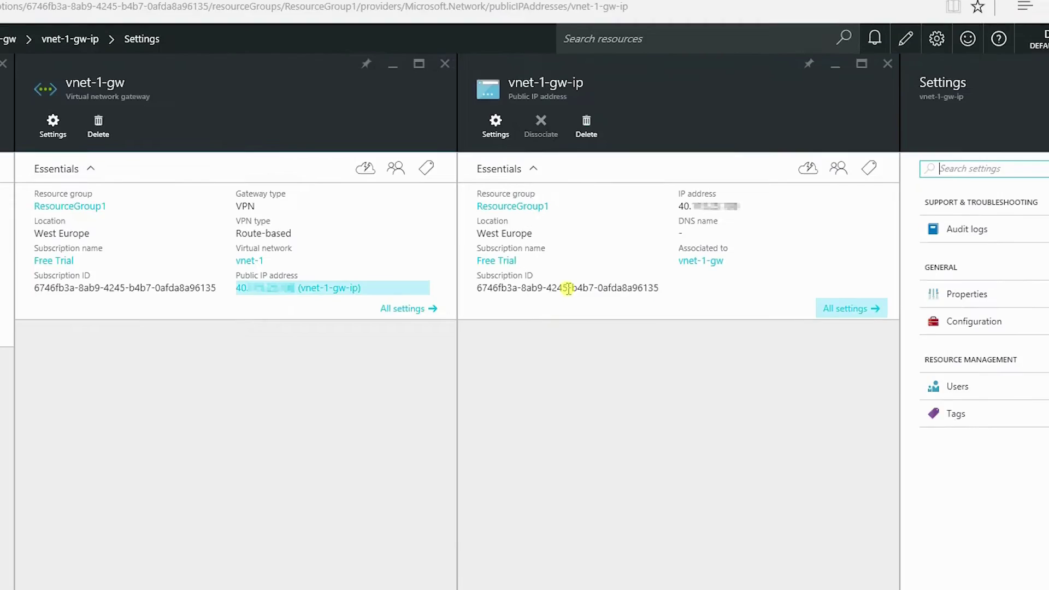
pyautogui.moveTo(740, 206); pyautogui.dragTo(689, 206)
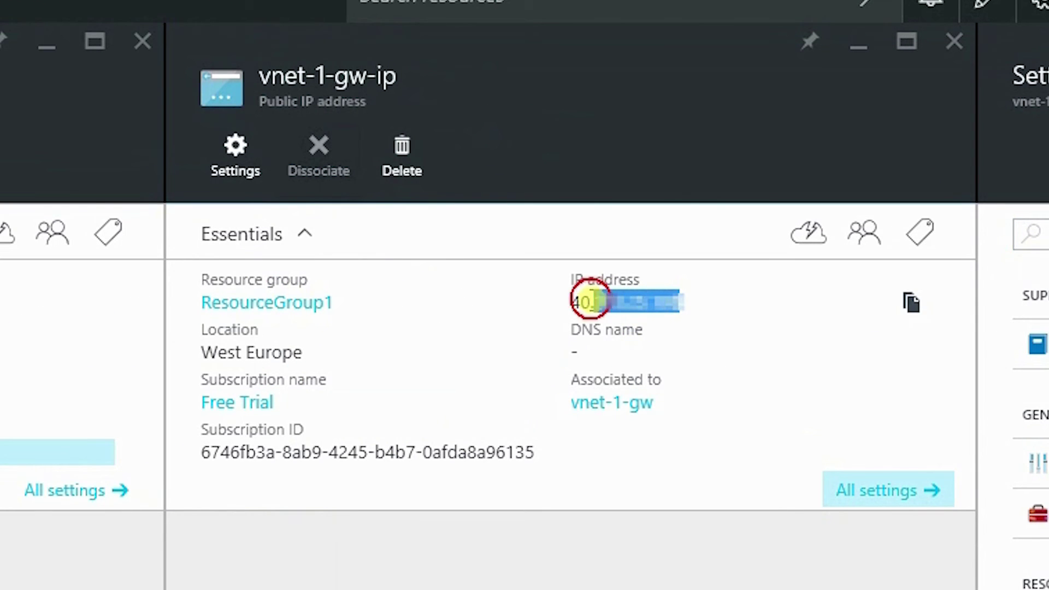
pyautogui.moveTo(589, 300); pyautogui.dragTo(575, 300)
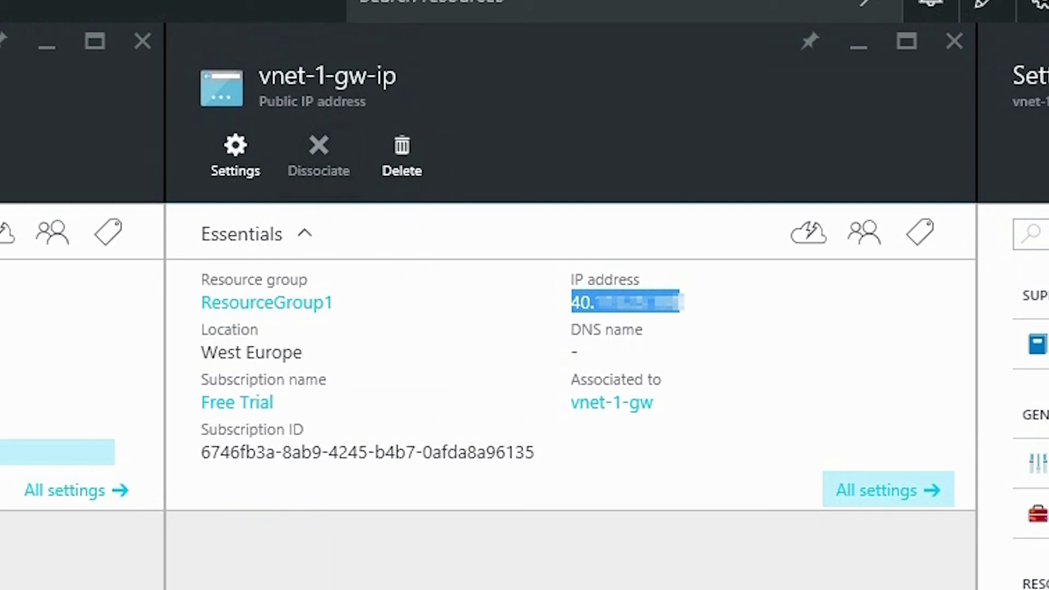
pyautogui.hotkey('alt', 'Tab')
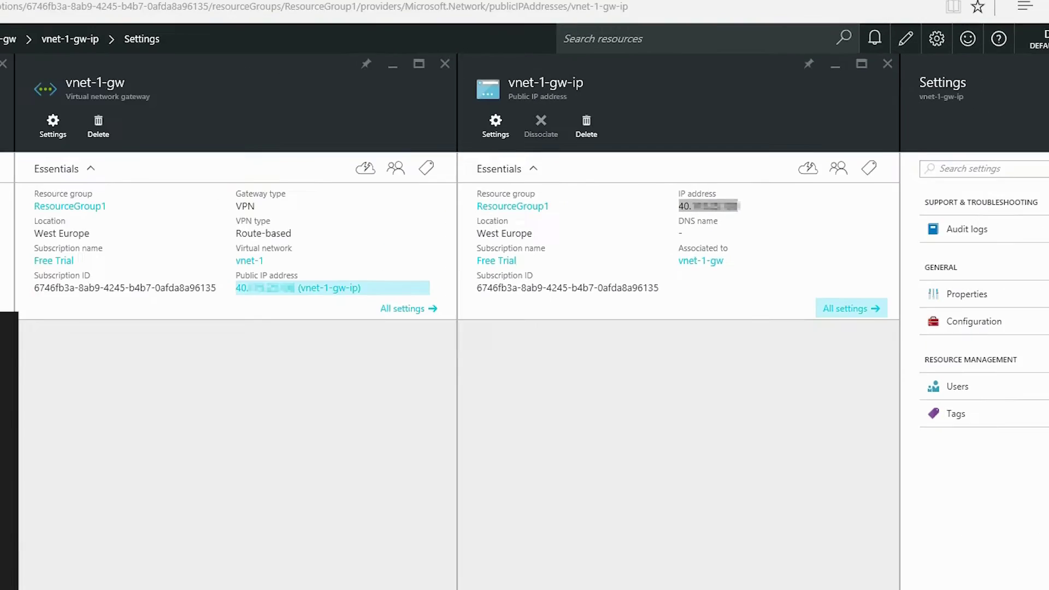
# Paste the copied gateway IP into a new Notepad note, then close it without saving
pyautogui.press('super')
pyautogui.write('notepad')
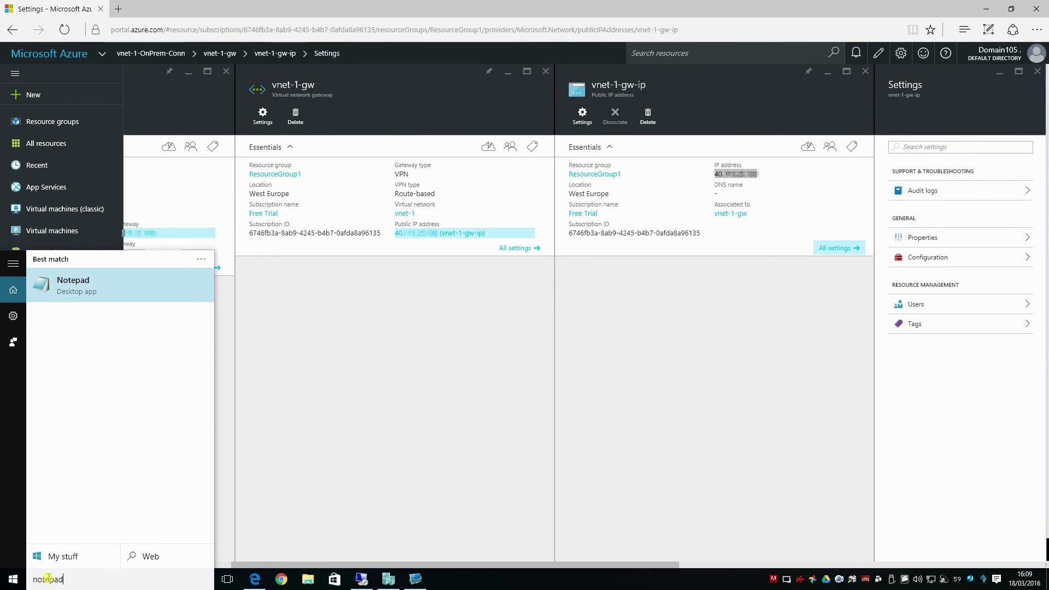
pyautogui.press('Return')
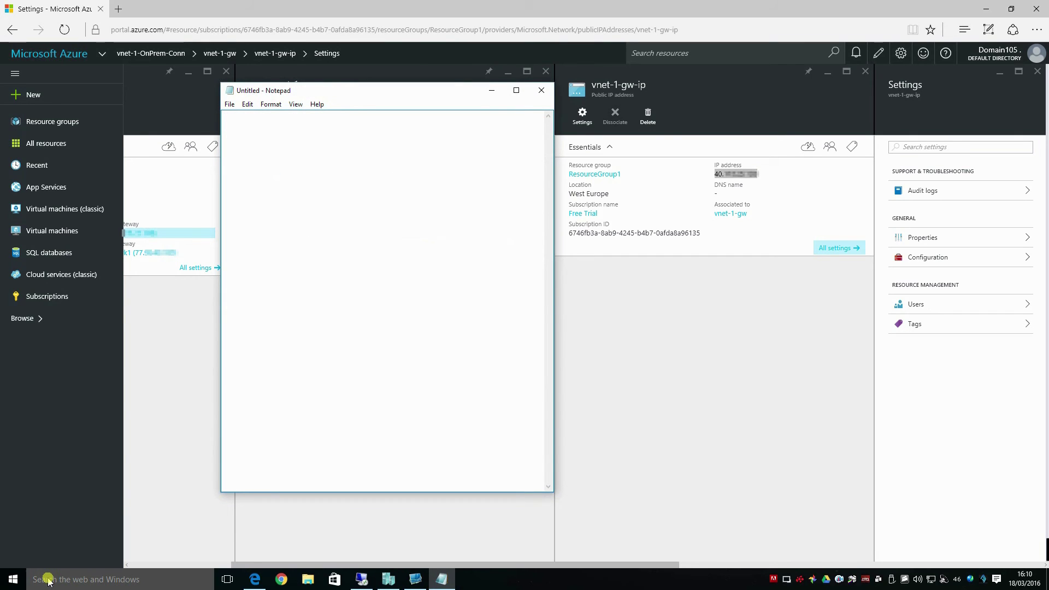
pyautogui.hotkey('ctrl', 'v')
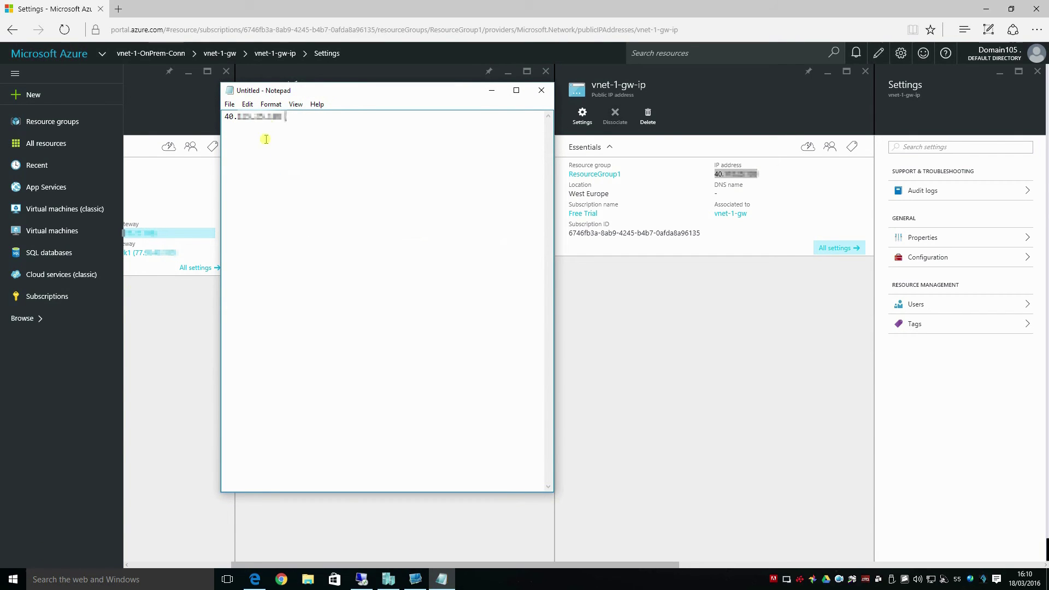
pyautogui.moveTo(281, 117); pyautogui.dragTo(220, 117)
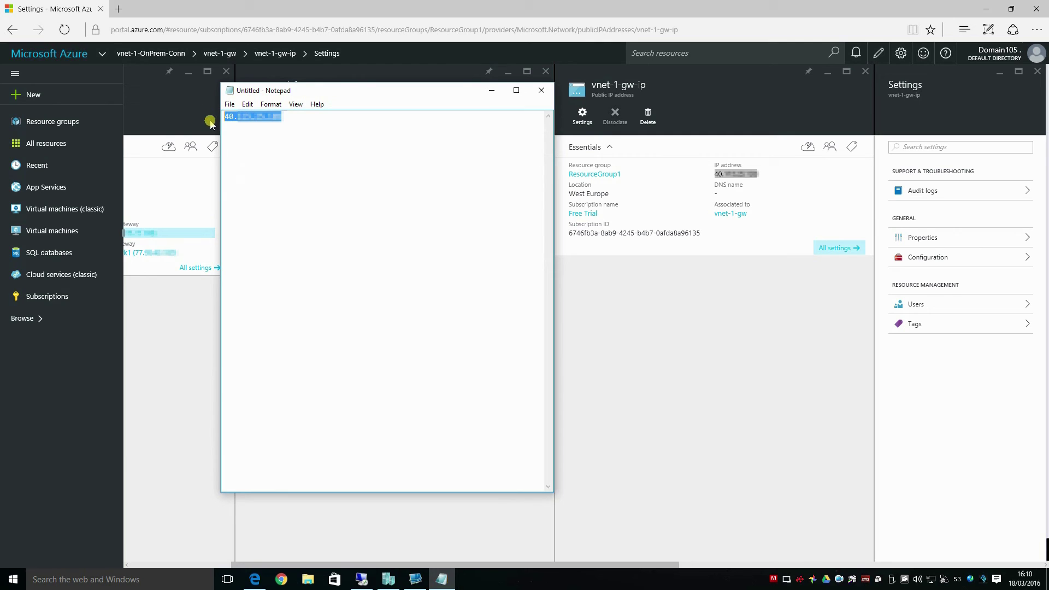
pyautogui.click(541, 90)
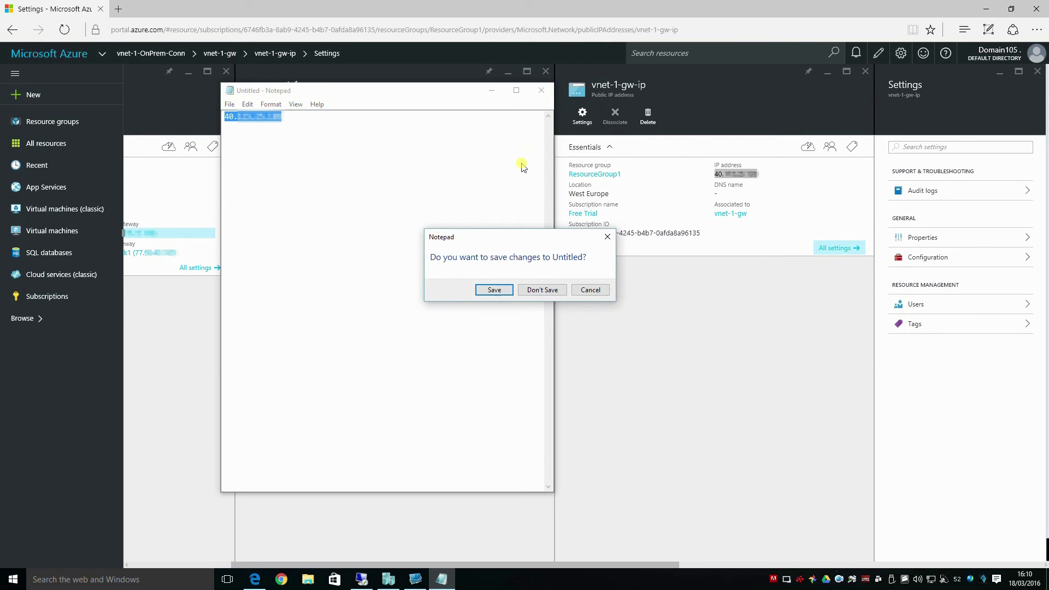
pyautogui.click(542, 289)
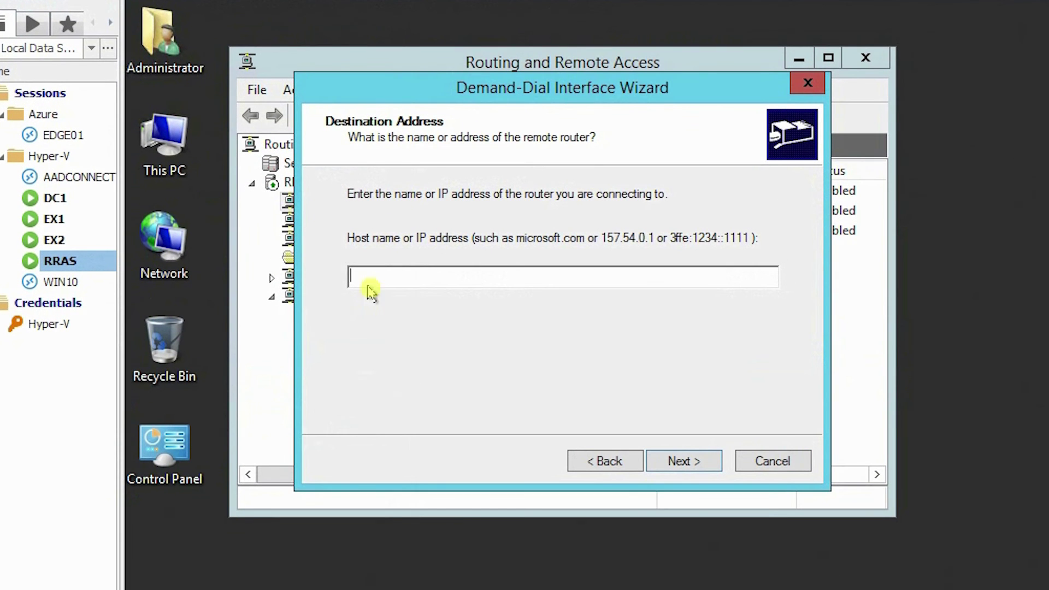
# Use the pasted Azure gateway IP as the destination address and keep IP routing enabled
pyautogui.hotkey('ctrl', 'v')
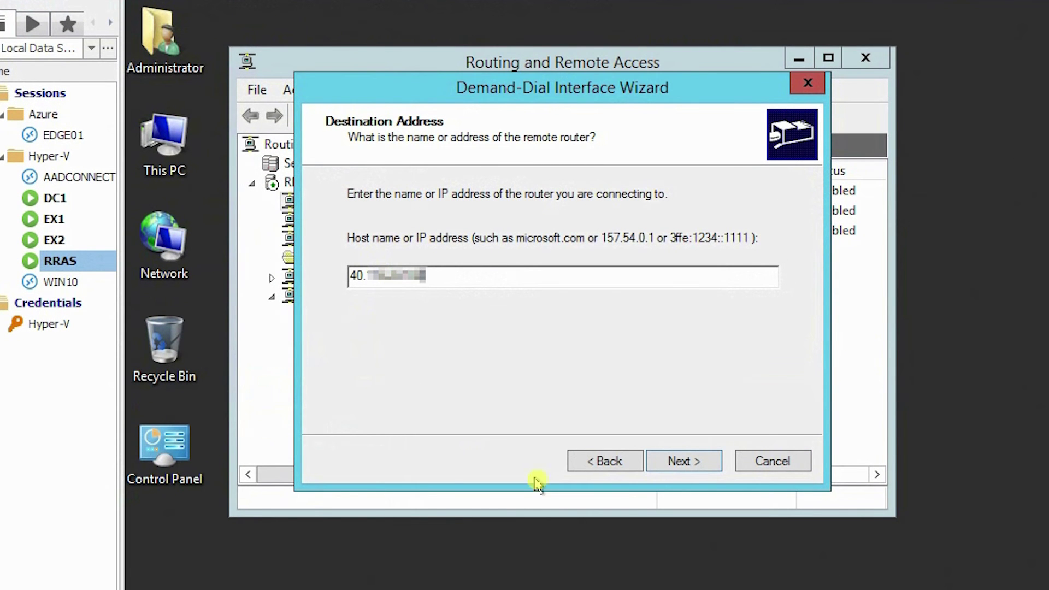
pyautogui.click(682, 465)
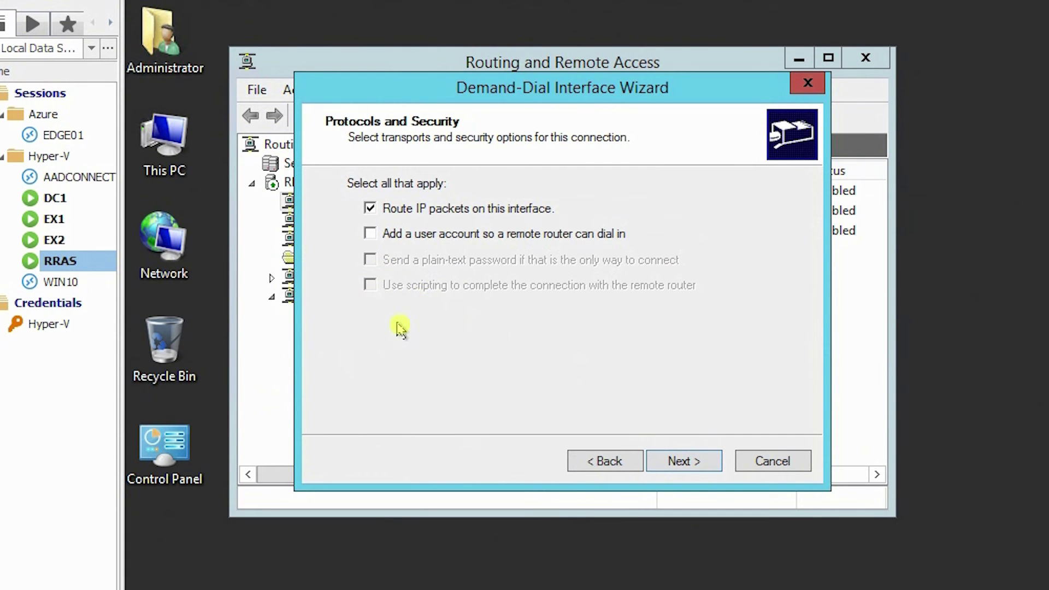
pyautogui.click(670, 463)
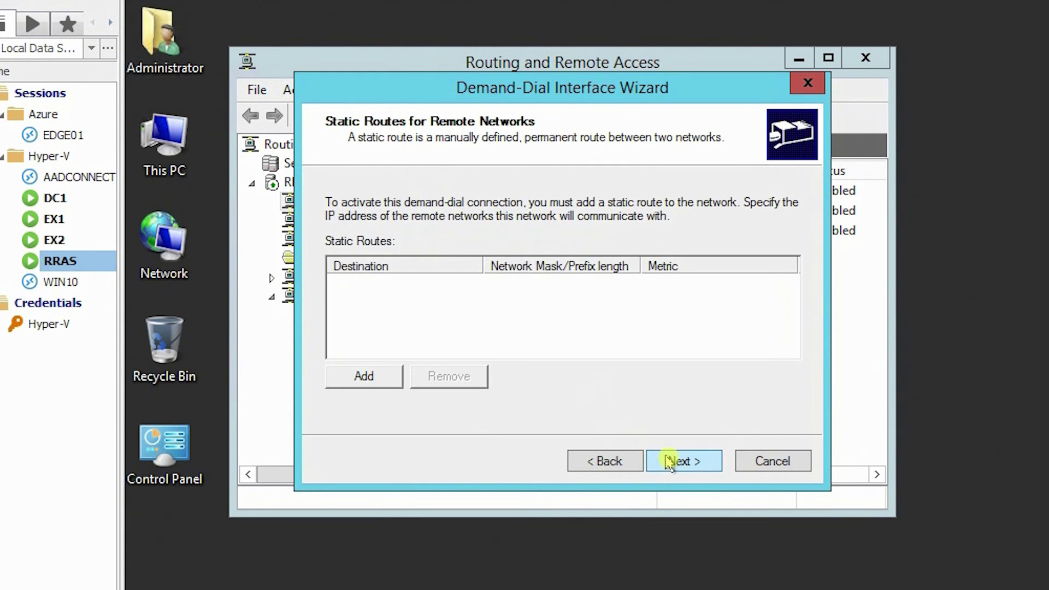
# Add a static route to 10.10.0.0, mask 255.255.255.0, metric 10
pyautogui.click(355, 378)
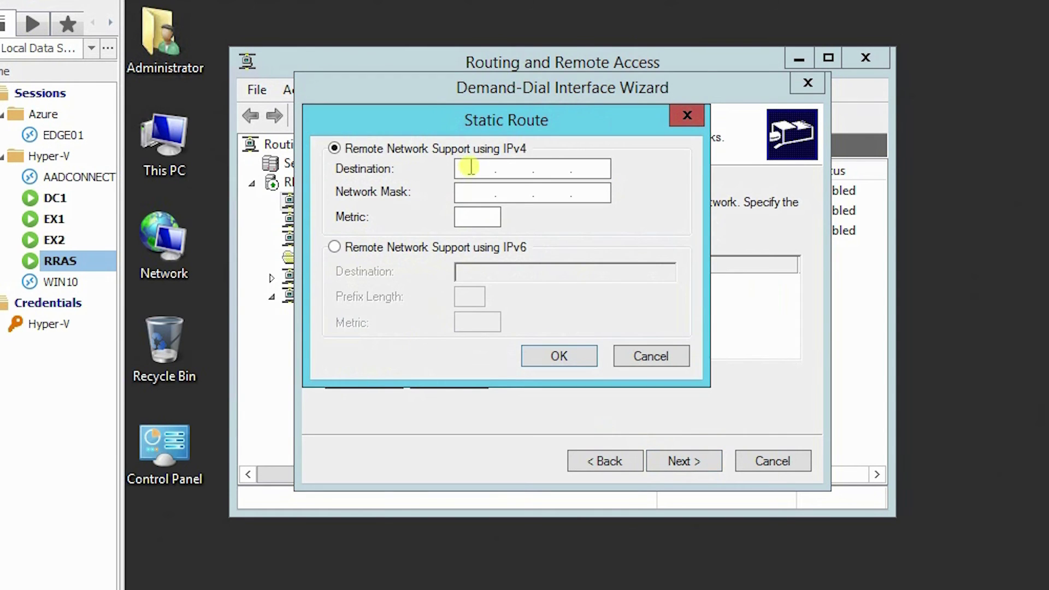
pyautogui.write('10 . 10 . 0 . 0')
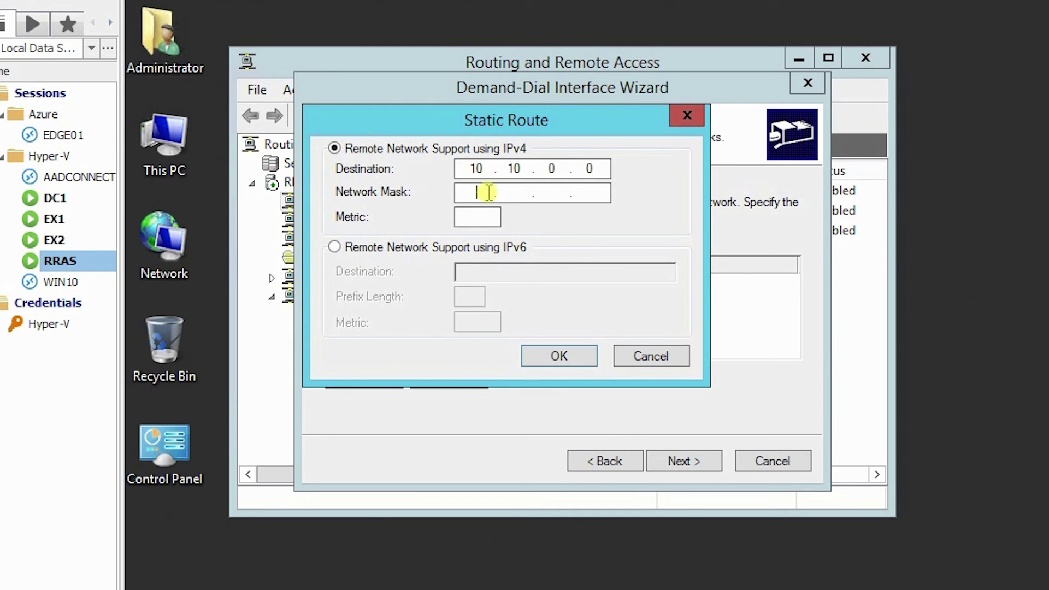
pyautogui.write('255.255255')
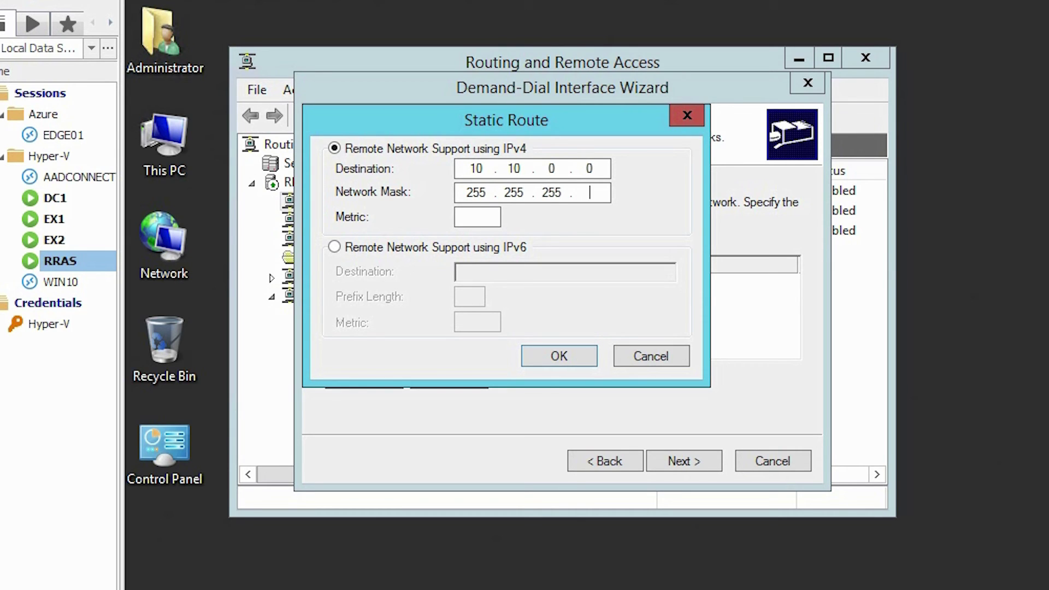
pyautogui.click(484, 217)
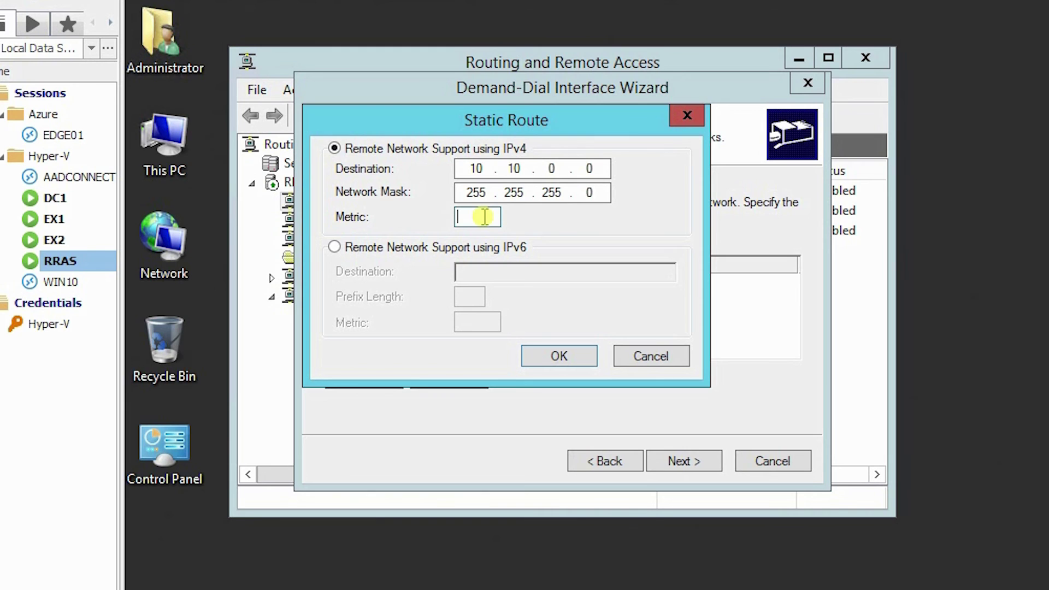
pyautogui.write('10')
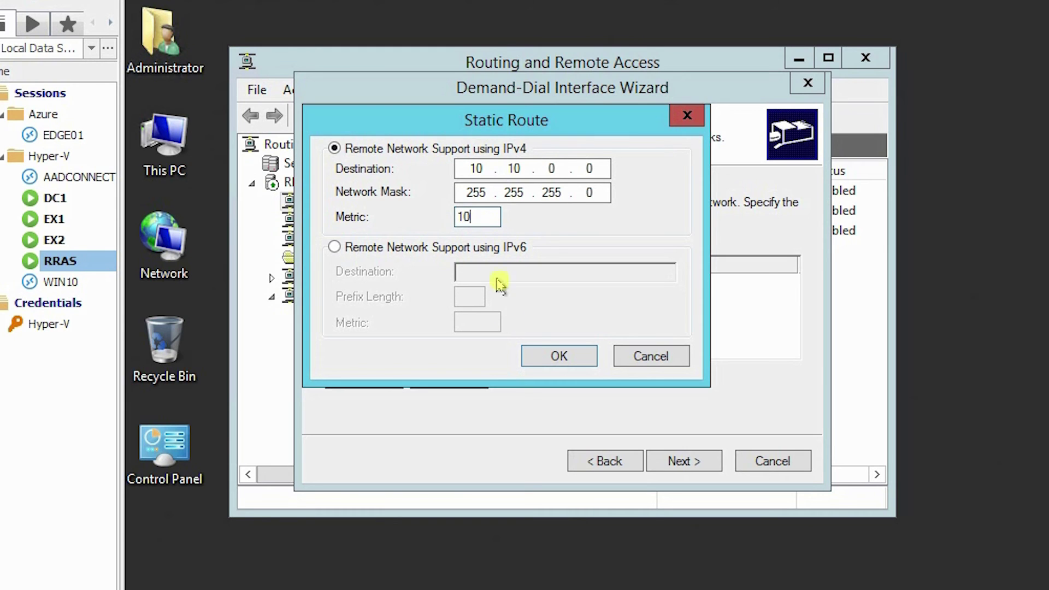
pyautogui.click(534, 357)
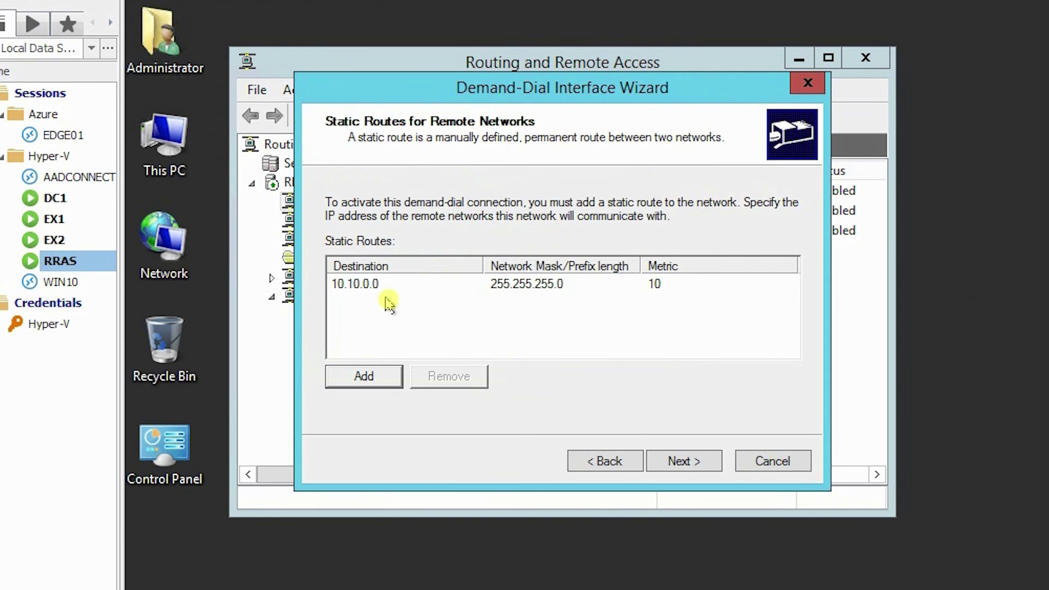
# Enter the dial-out user name and complete the wizard to create the Azure interface
pyautogui.click(681, 459)
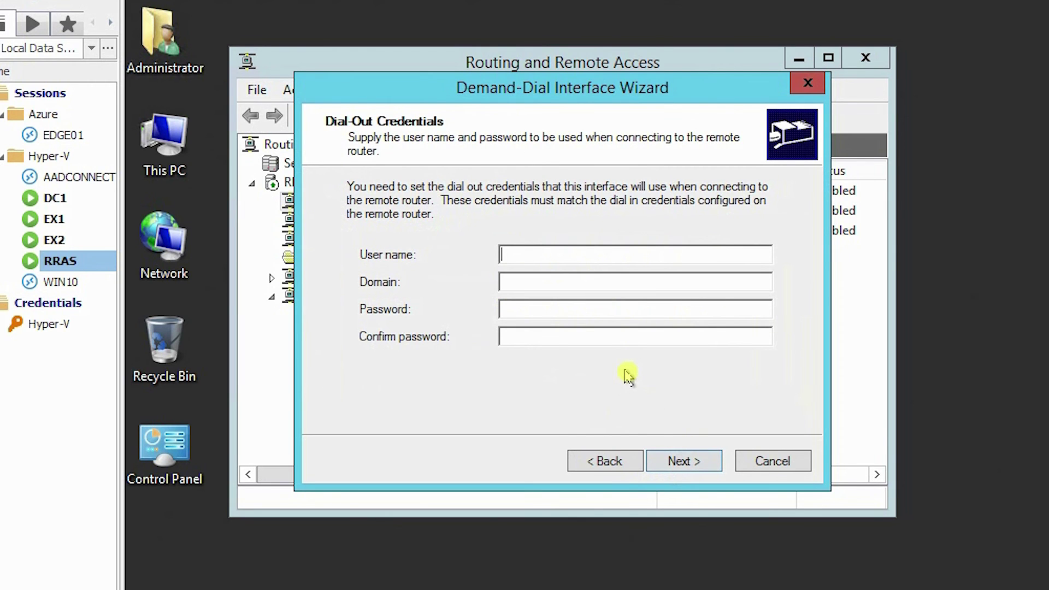
pyautogui.write('Random')
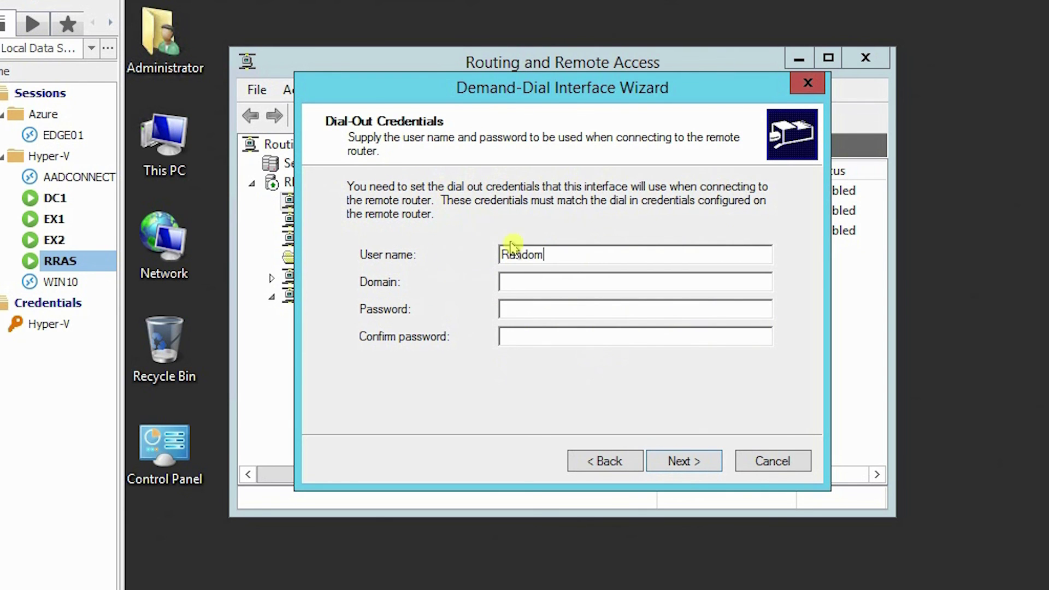
pyautogui.click(678, 463)
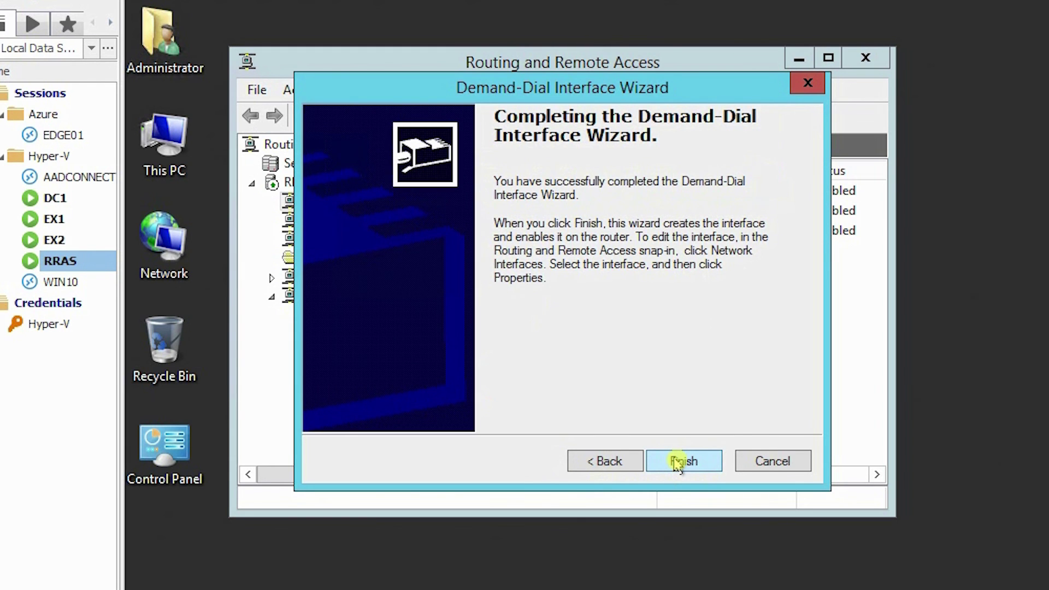
pyautogui.click(678, 463)
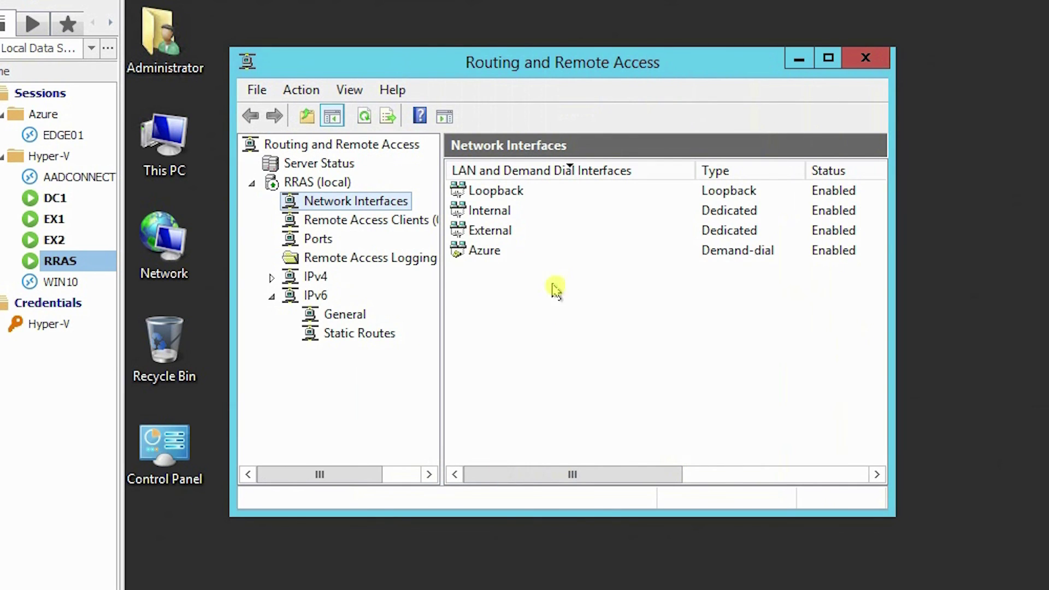
# On the Azure interface's Security tab, select preshared key authentication and enter the key
pyautogui.rightClick(495, 254)
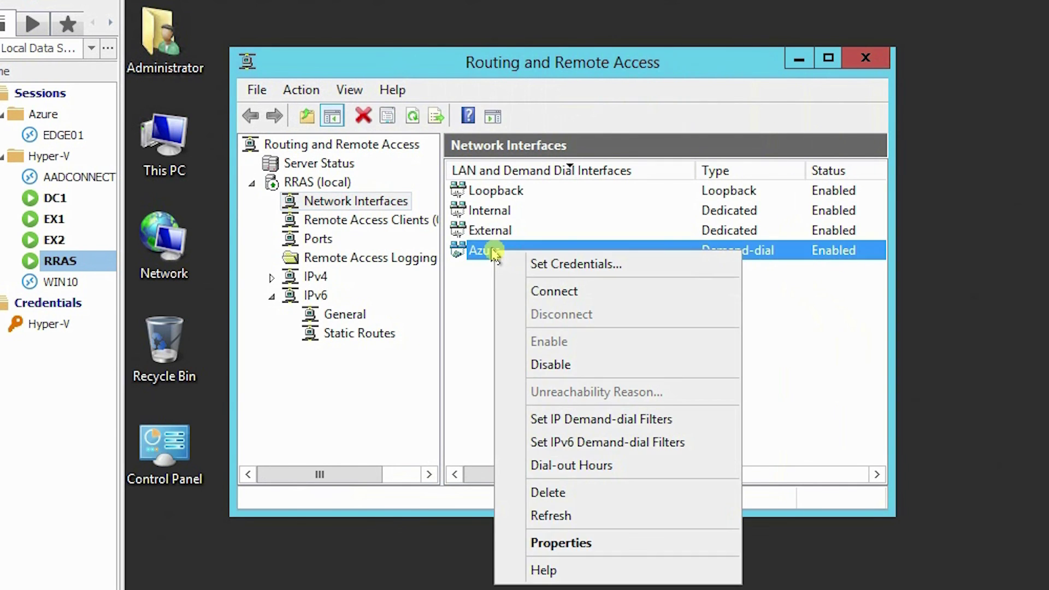
pyautogui.click(562, 541)
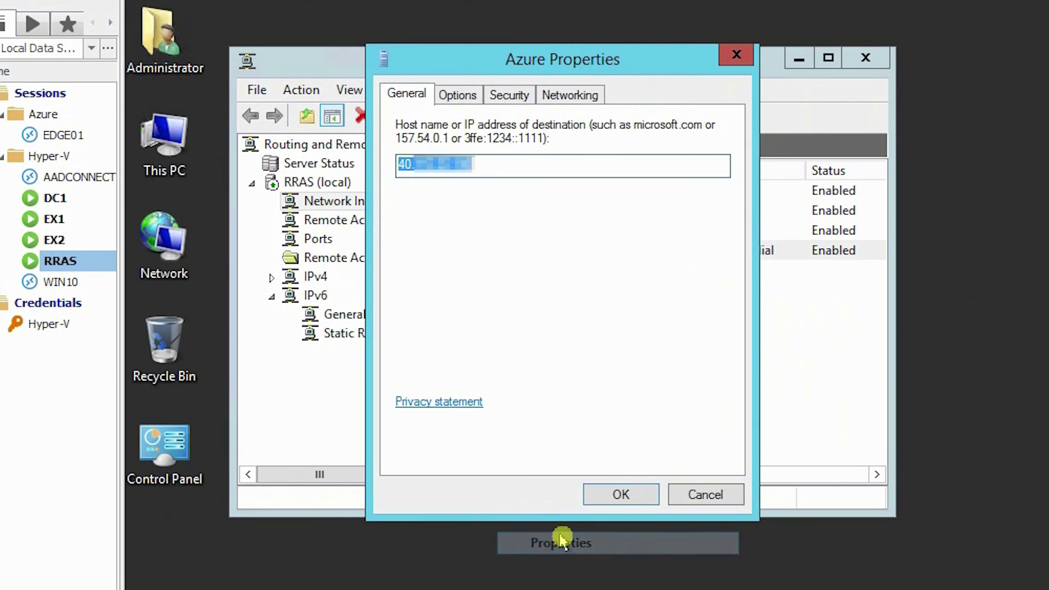
pyautogui.click(498, 96)
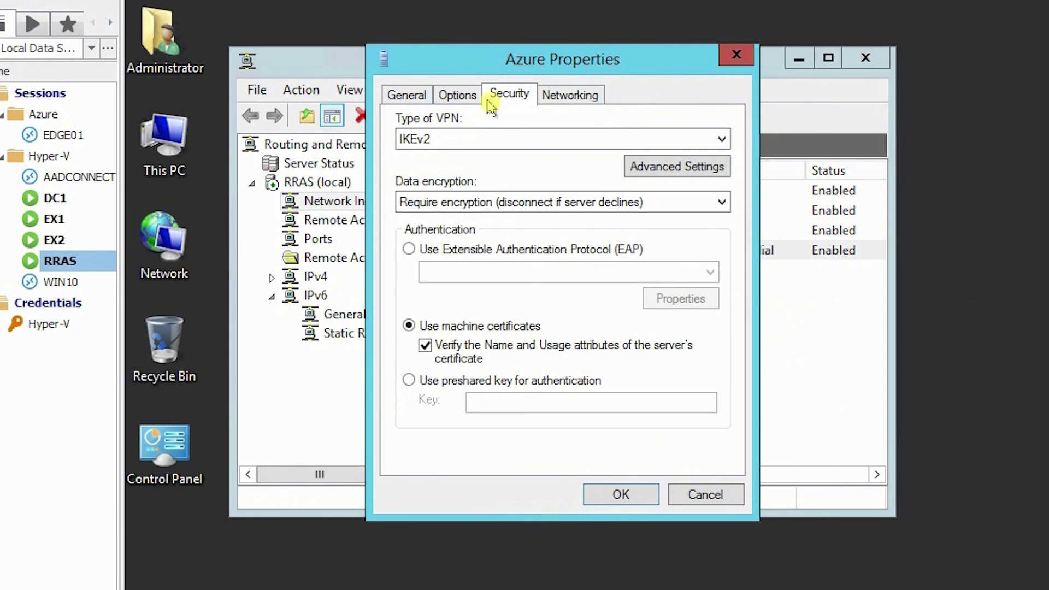
pyautogui.click(407, 381)
pyautogui.click(468, 401)
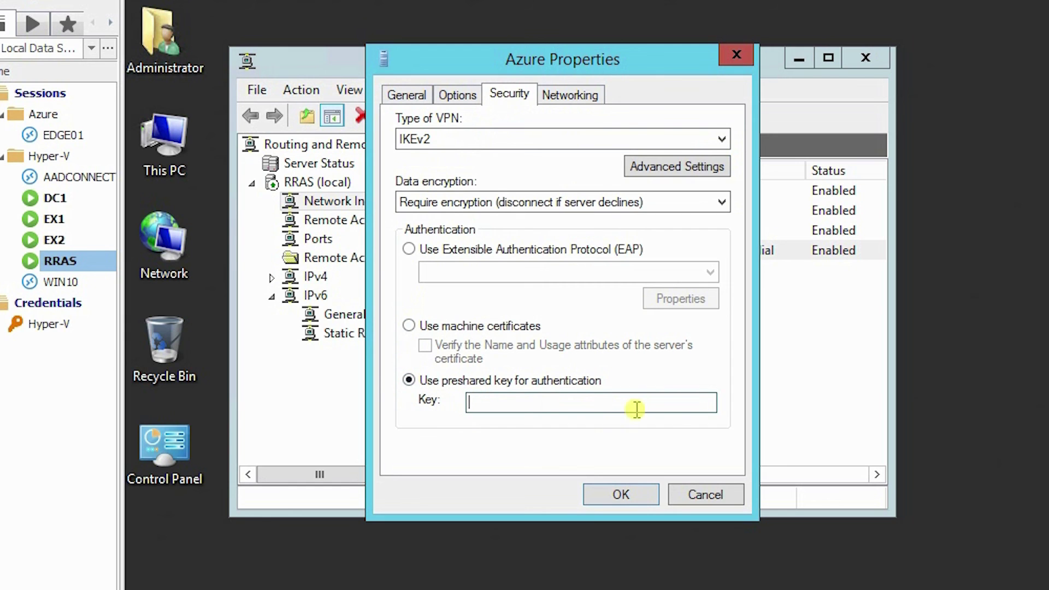
pyautogui.write('Passwor')
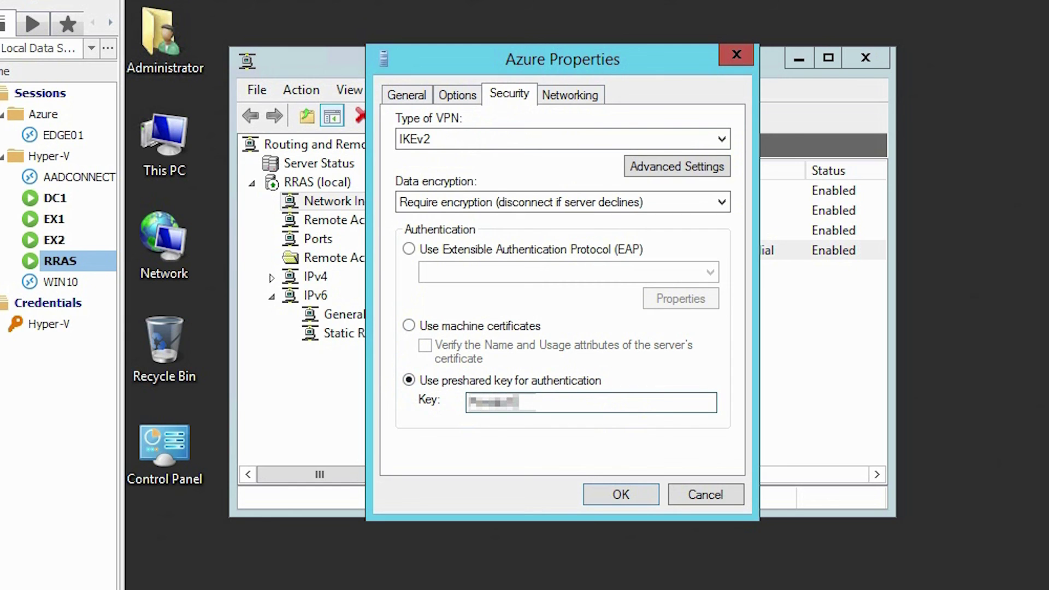
pyautogui.click(631, 489)
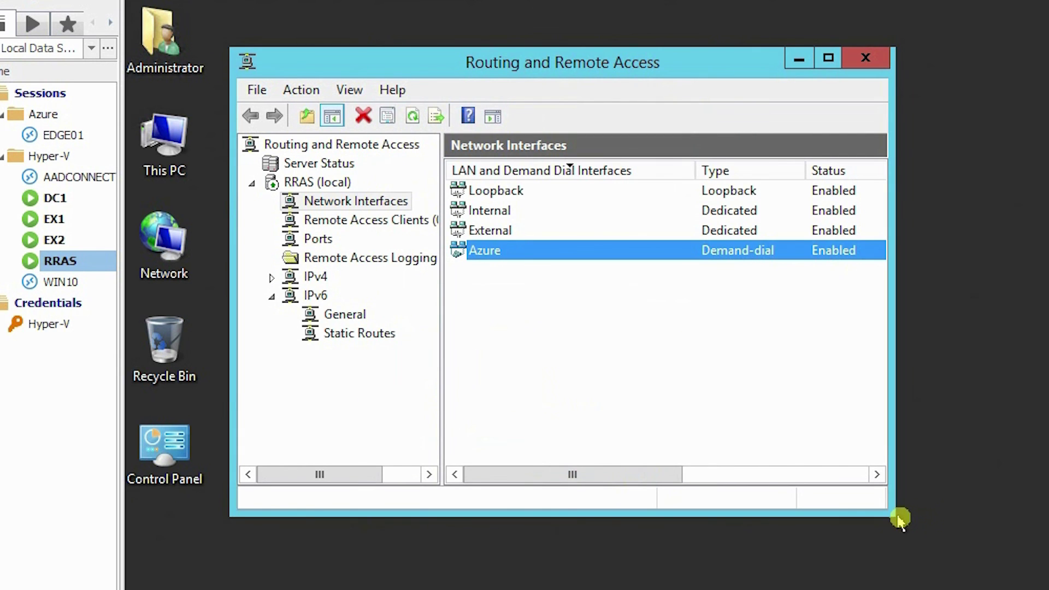
# Widen the console to show Connection State and connect the Azure interface
pyautogui.moveTo(889, 510); pyautogui.dragTo(1043, 587)
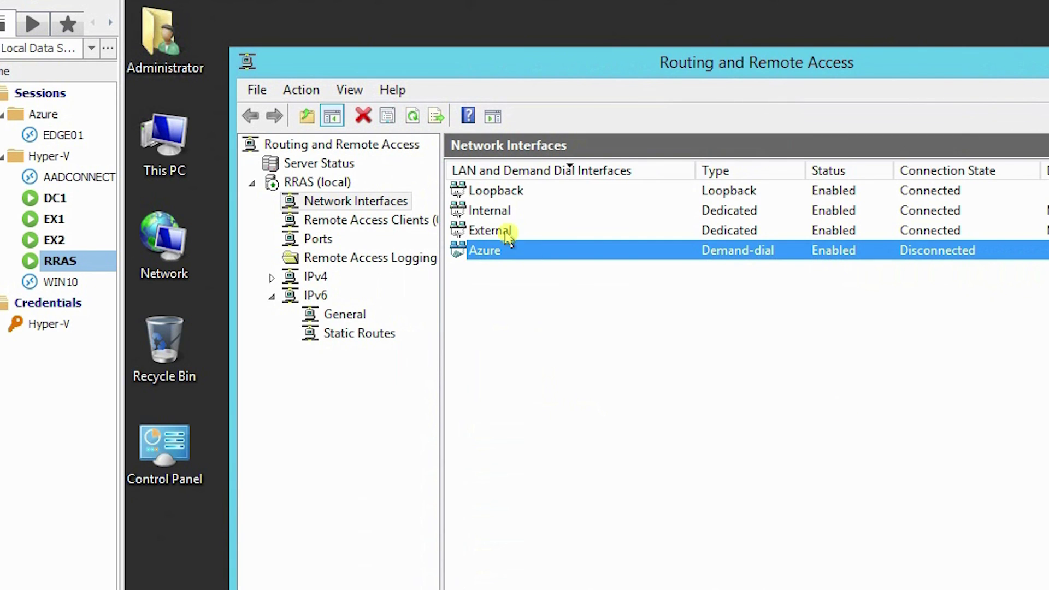
pyautogui.rightClick(516, 254)
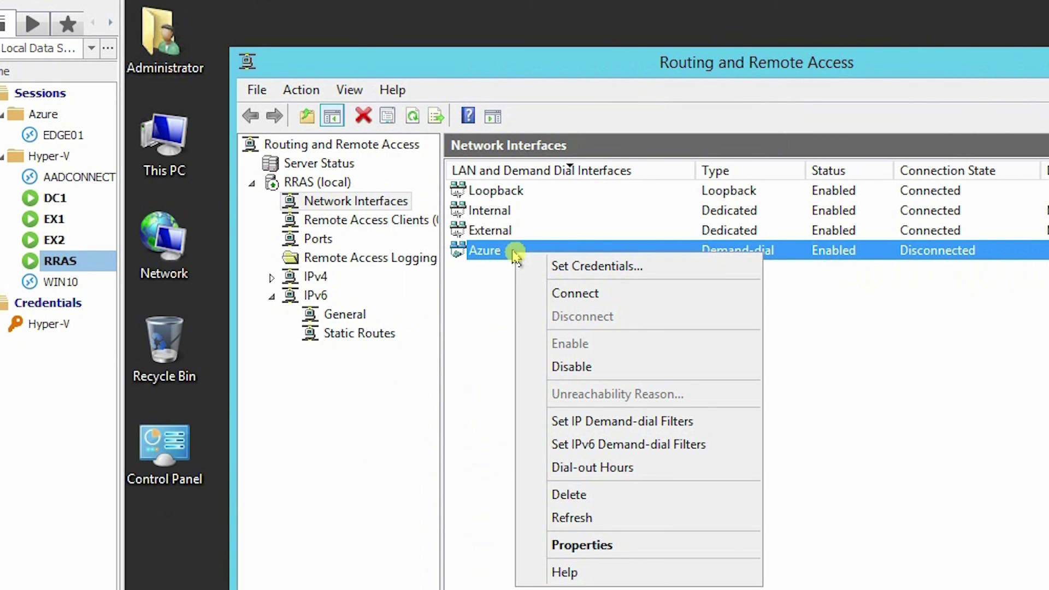
pyautogui.click(563, 293)
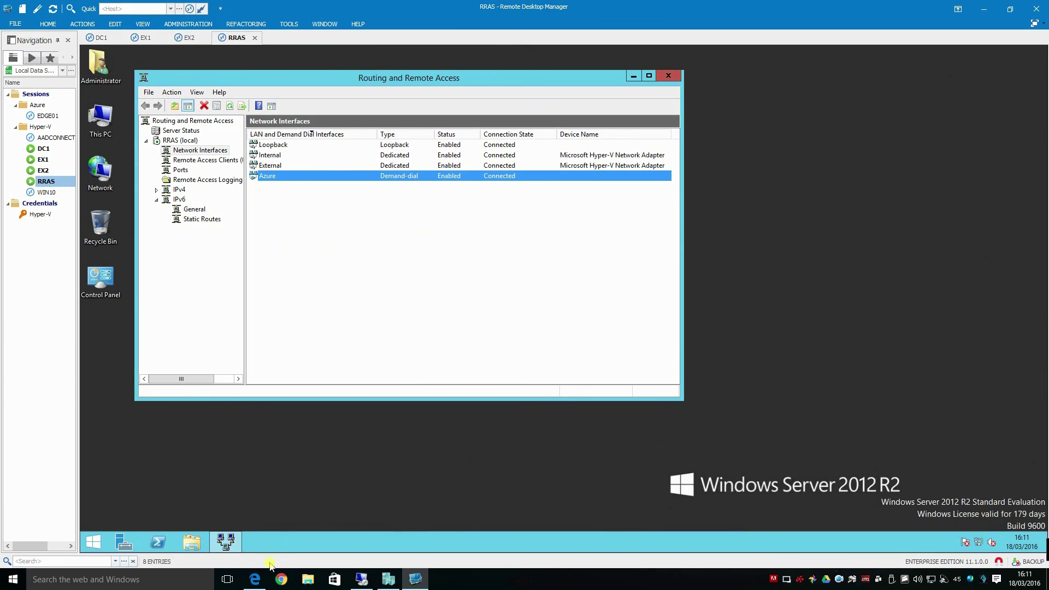
# Close the IP settings, vnet-1-gw-ip and vnet-1-gw blades, and check vnet-1-OnPrem-Conn reads Not connected
pyautogui.click(255, 579)
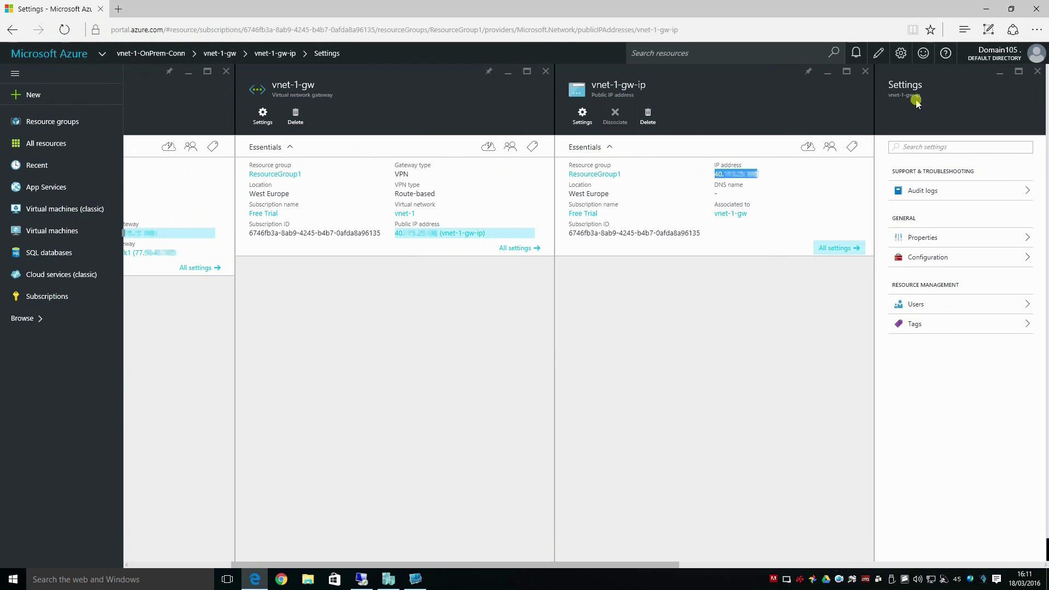
pyautogui.click(1035, 72)
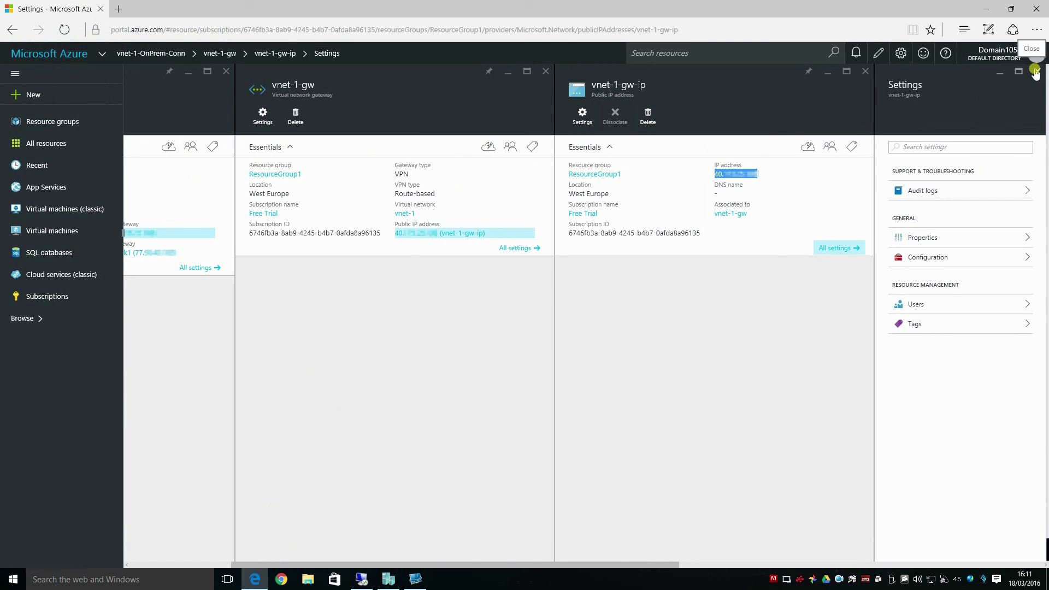
pyautogui.click(862, 71)
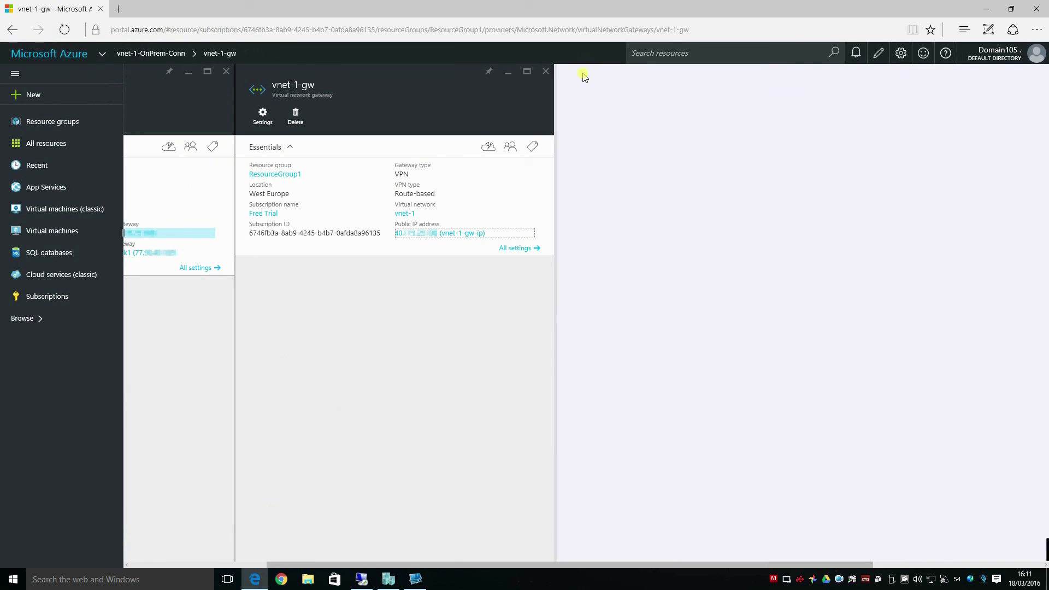
pyautogui.click(546, 71)
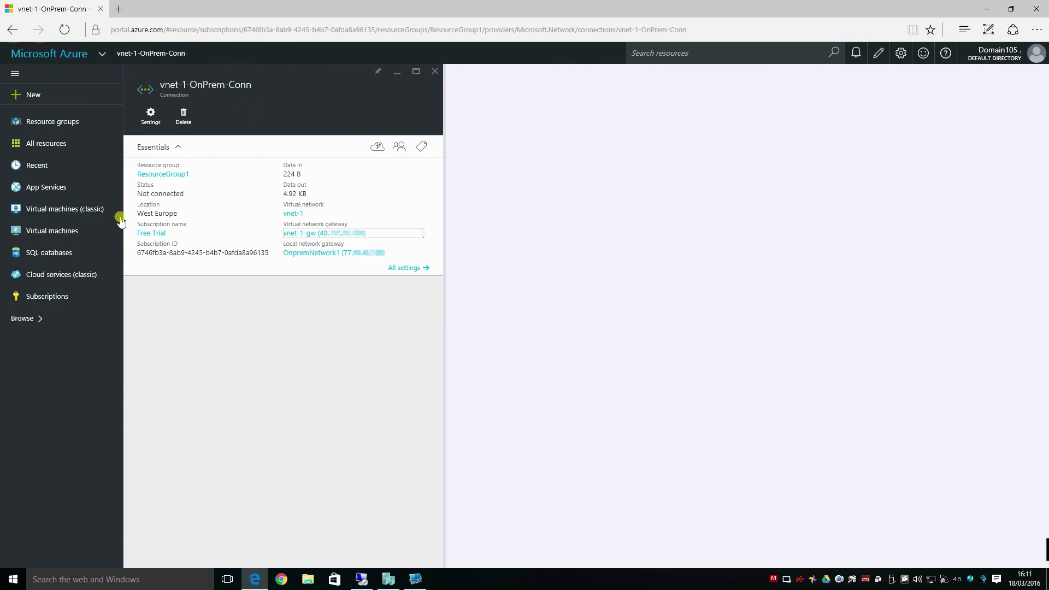
pyautogui.moveTo(182, 194); pyautogui.dragTo(135, 195)
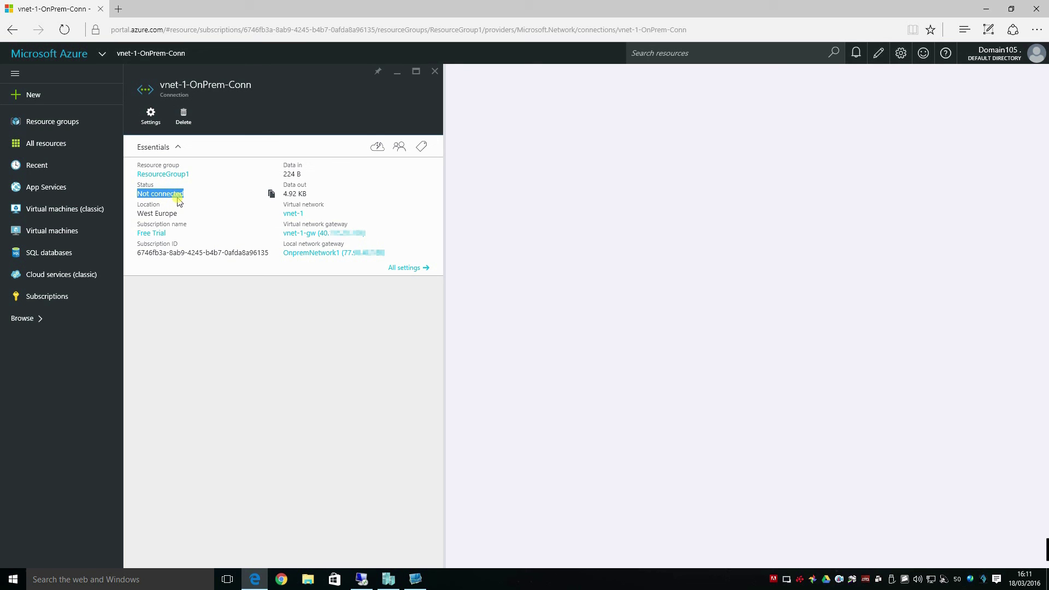
# Close the vnet-1-OnPrem-Conn blade and check its dashboard tile status
pyautogui.click(435, 72)
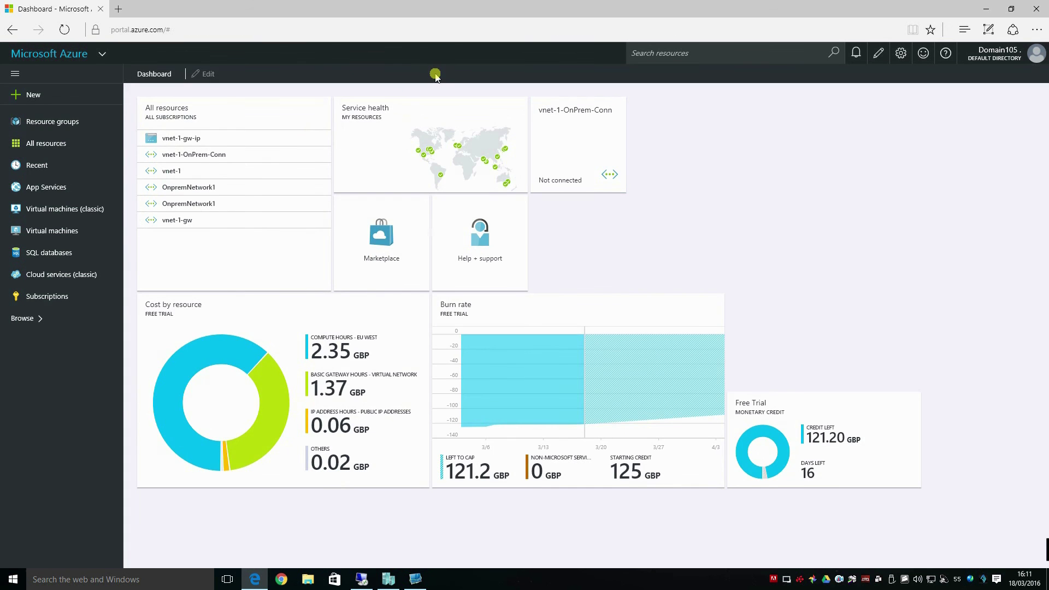
pyautogui.moveTo(583, 181)
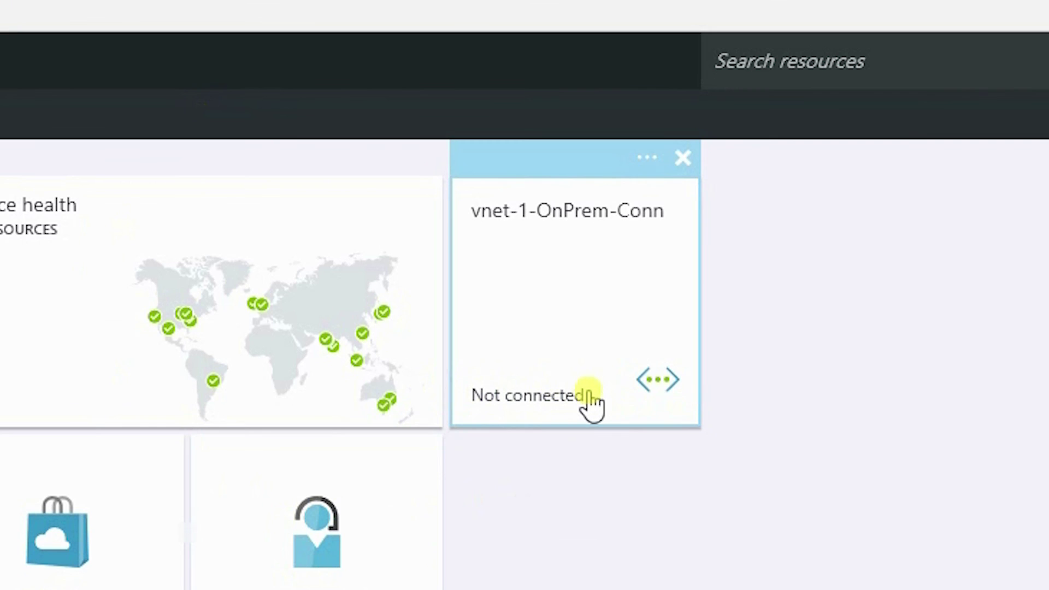